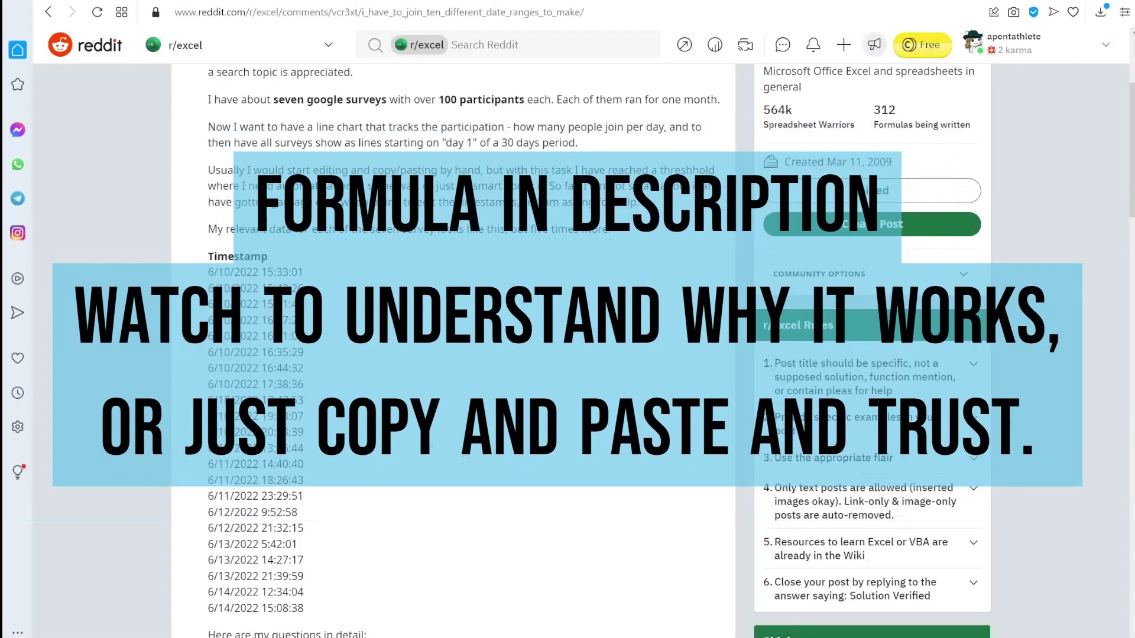
- Copy the Timestamp list (6/10/2022 to 6/14/2022) from the r/excel post
drag(209, 260, 316, 607)
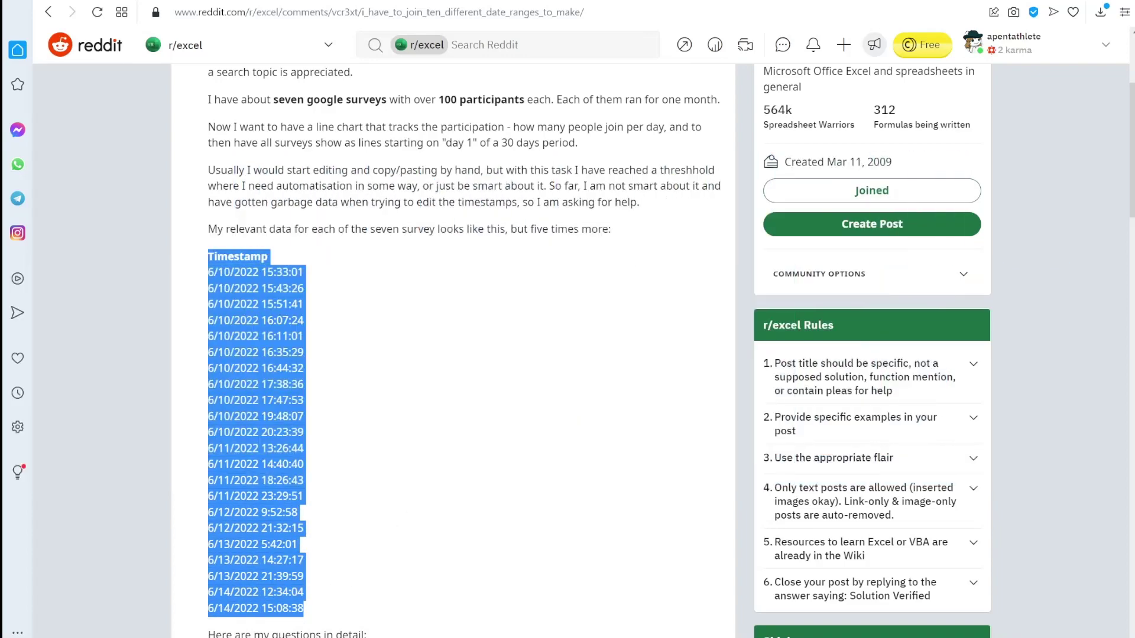
click(328, 317)
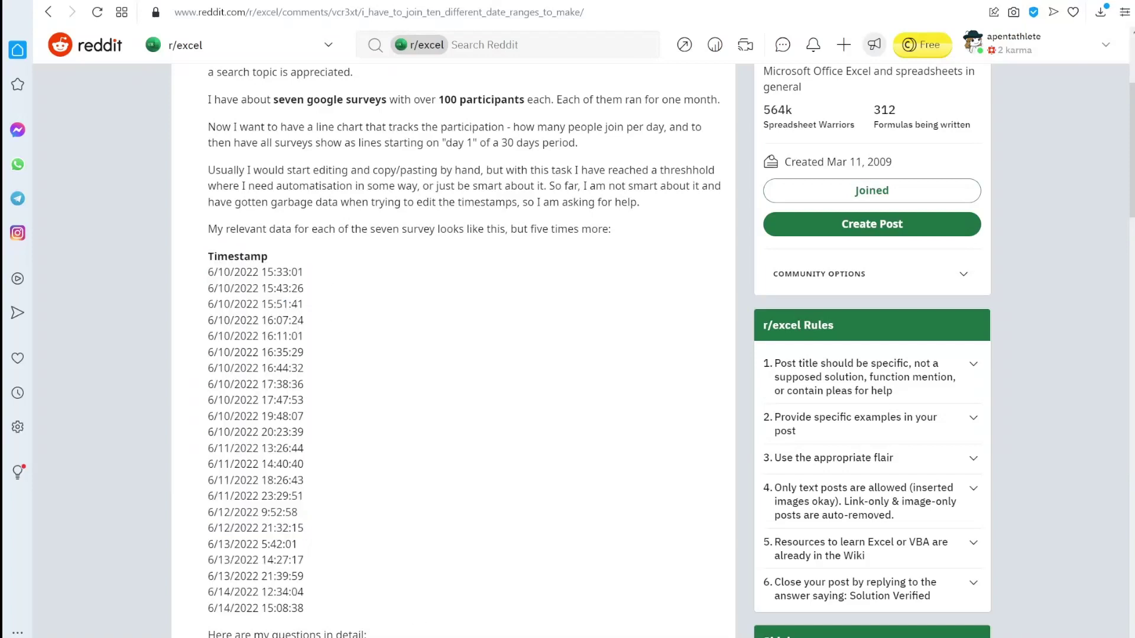
- Paste the Timestamp list into column A of Book1, starting at A1
mouse_move(260, 636)
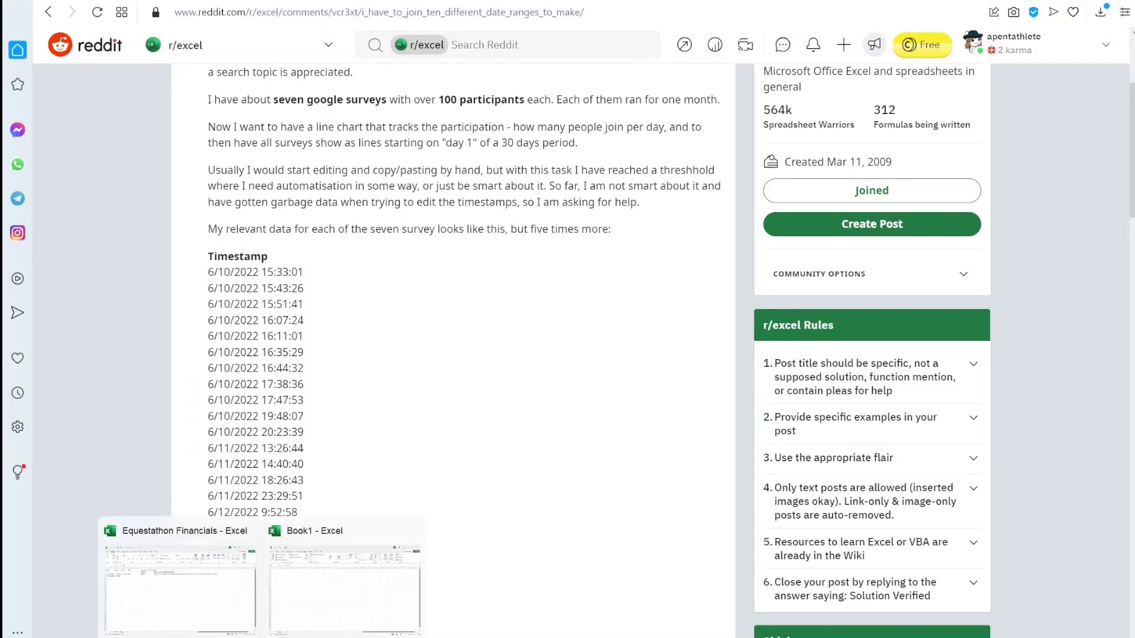
click(397, 587)
click(84, 166)
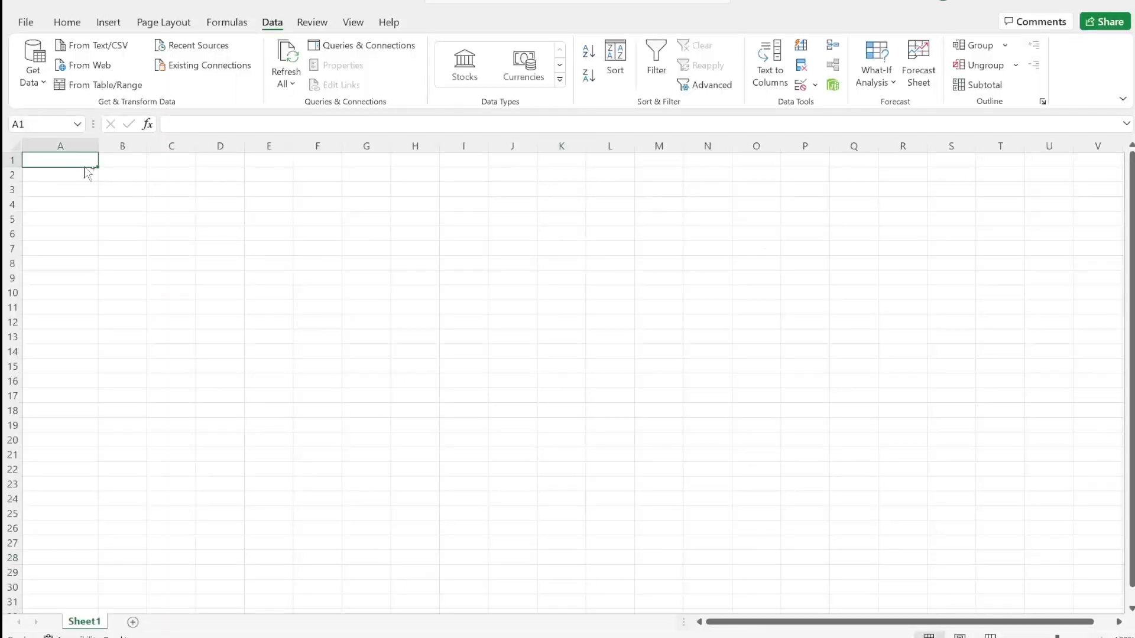
text(Timestamp 6/10/2022 15:33 6/10/2022 15:43 6/10/2022 15:51 6/10/2022 16:07 6/10/2022 16:11 6/10/2022 16:35 6/10/2022 16:44 6/10/2022 17:38 6/10/2022 17:47 6/10/2022 19:48 6/10/2022 20:23 6/11/2022 13:26 6/11/2022 14:40 6/11/2022 18:26 6/11/2022 23:29 6/12/2022 9:52 6/12/2022 21:32 6/13/2022 5:42:01 6/13/2022 14:27:17 6/13/2022 21:39:59 6/14/2022 12:34:04 6/14/2022 15:08:38)
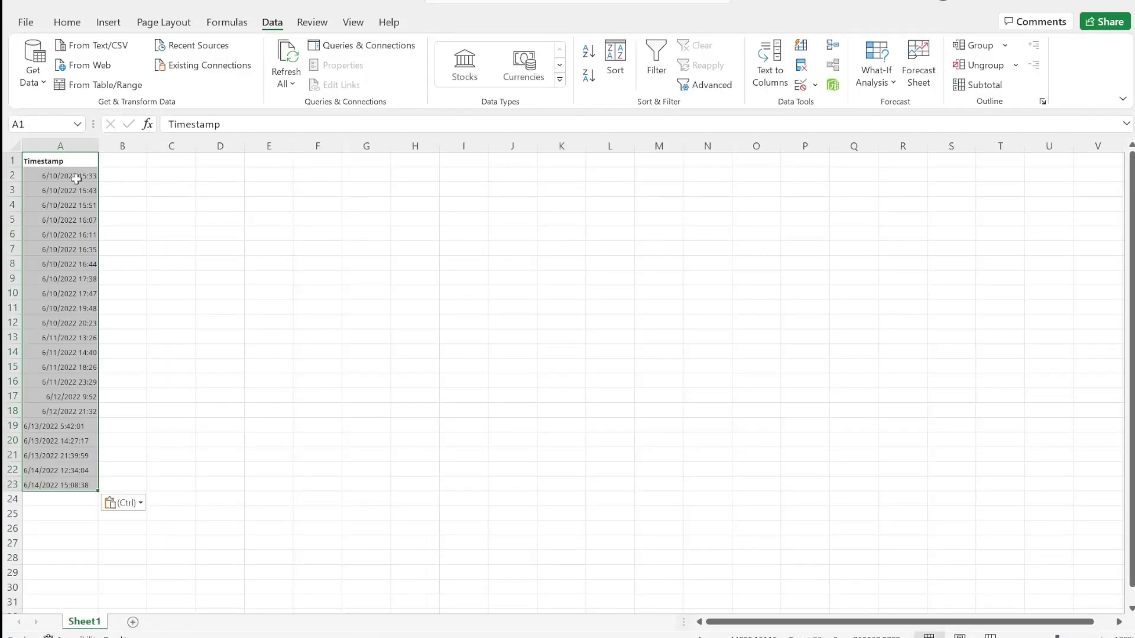
- Check the stored values in A5, A2 and A19, then select B2
click(83, 221)
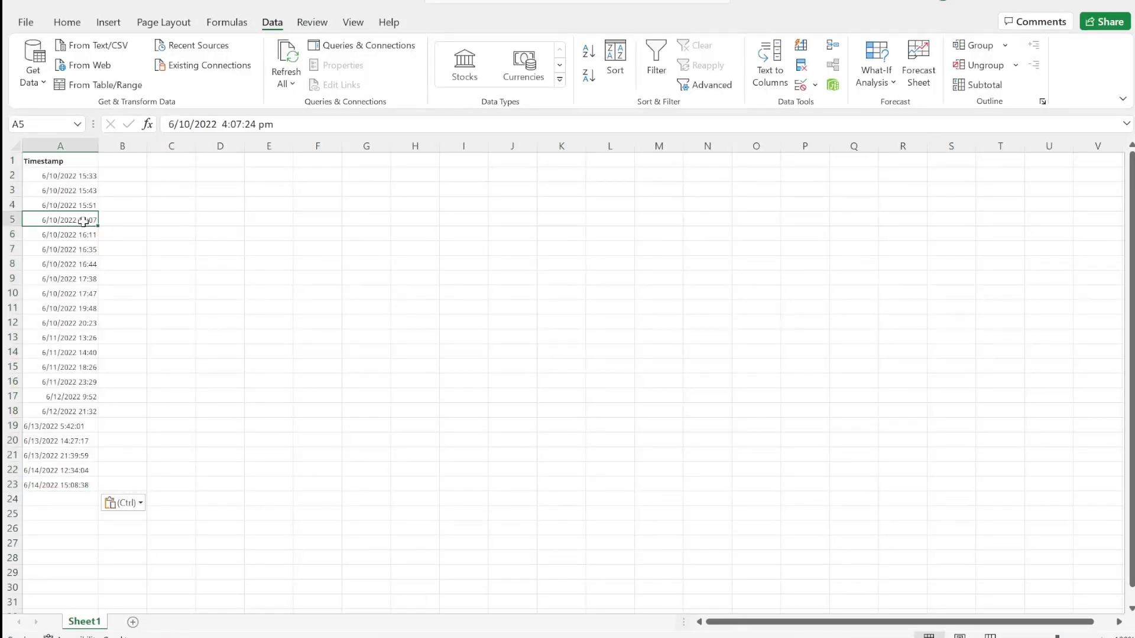
click(69, 177)
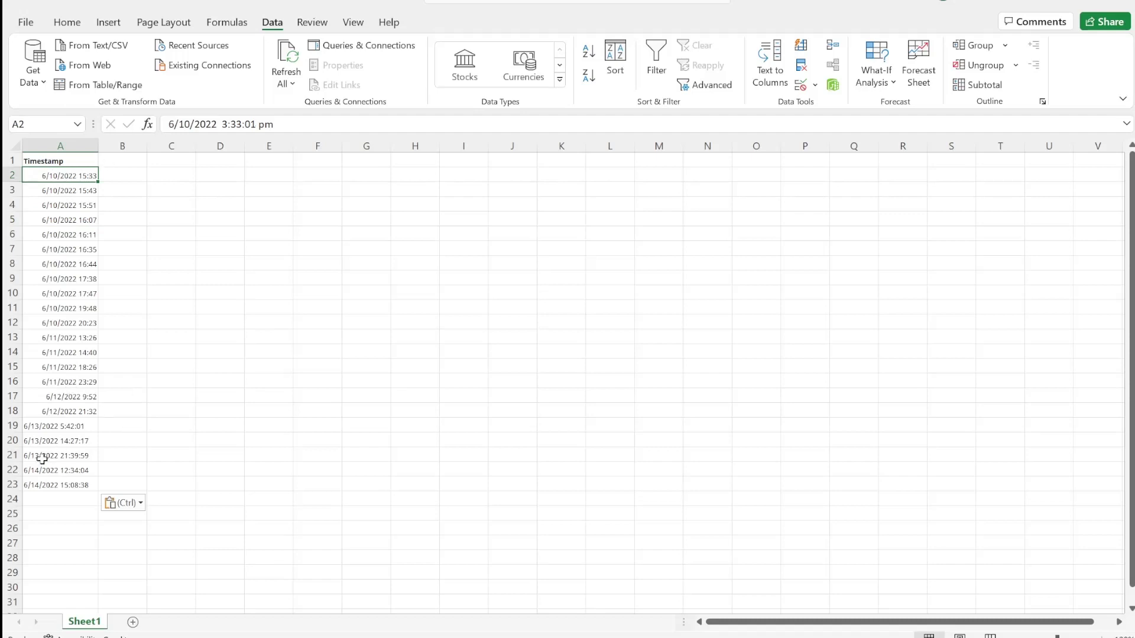
click(40, 424)
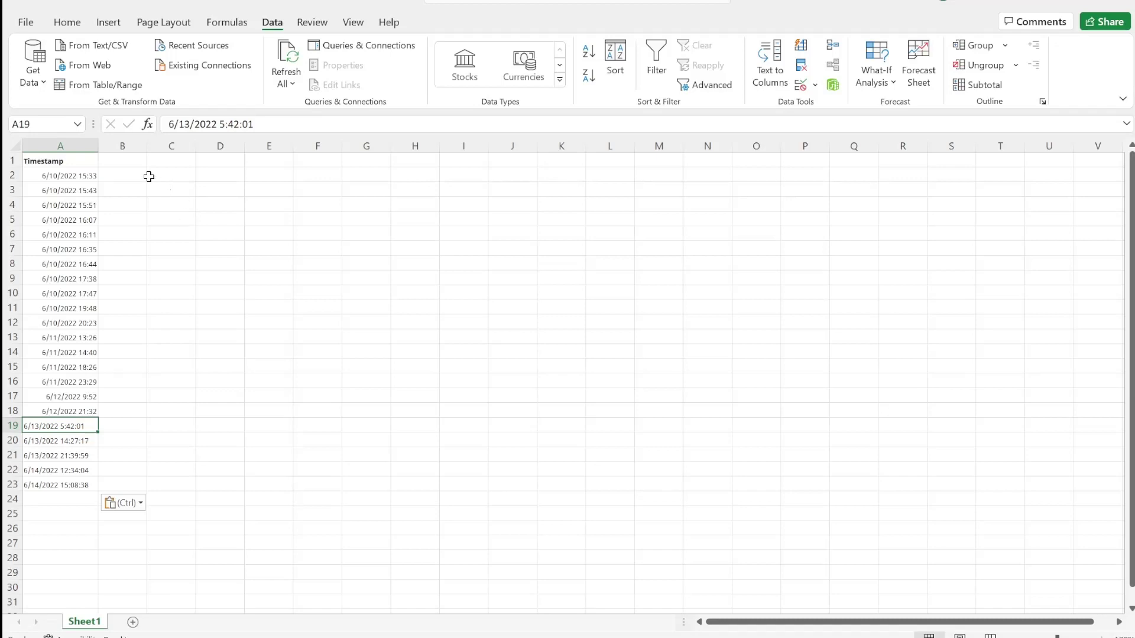
click(121, 163)
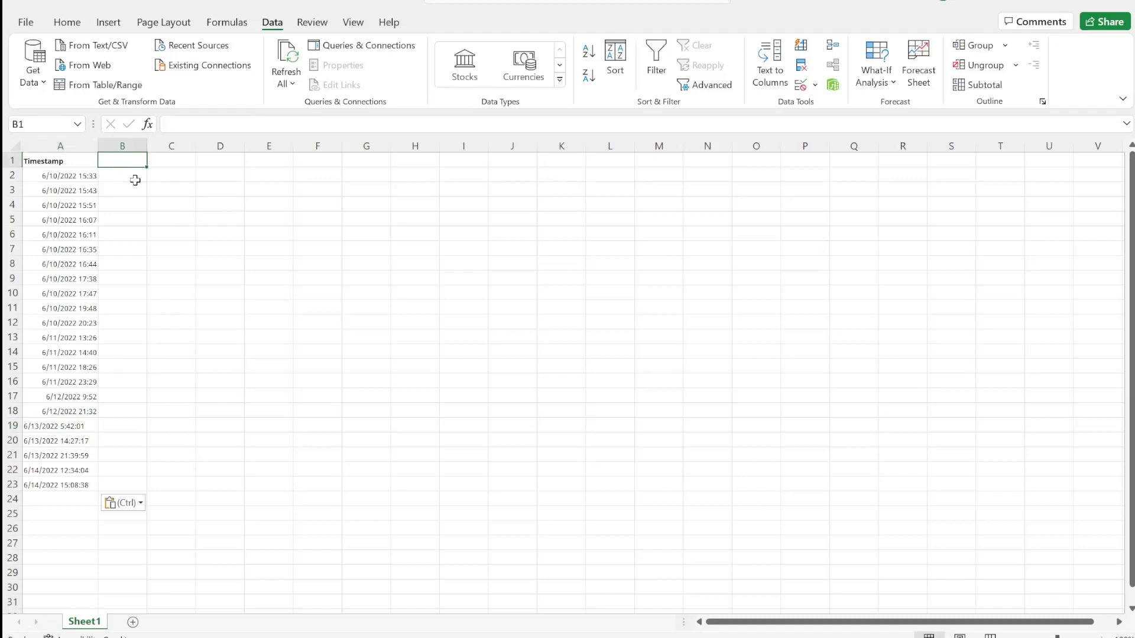
click(62, 177)
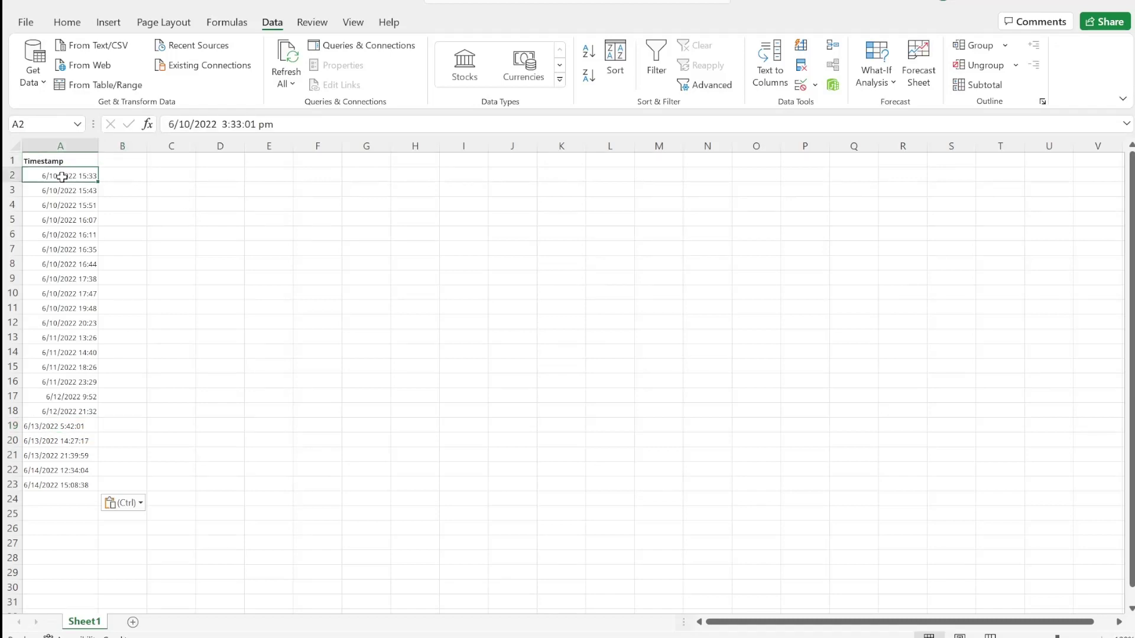
click(146, 171)
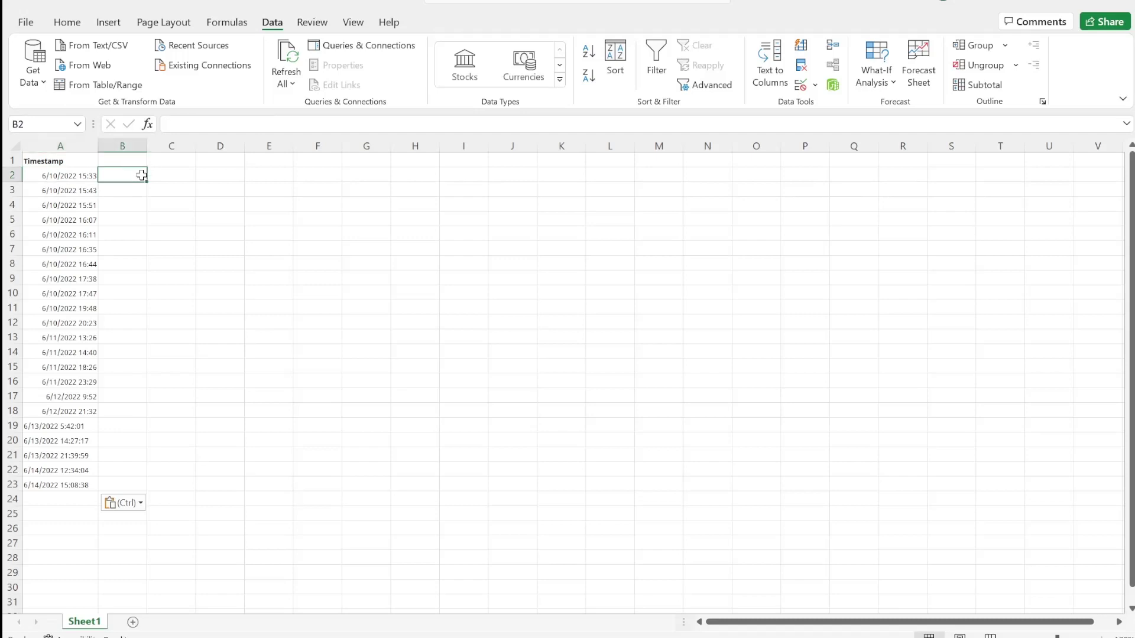
- Start B2's formula as =DATE(YEAR(A2), taking the year from A2
click(38, 177)
click(140, 173)
text(=dat)
key(Tab)
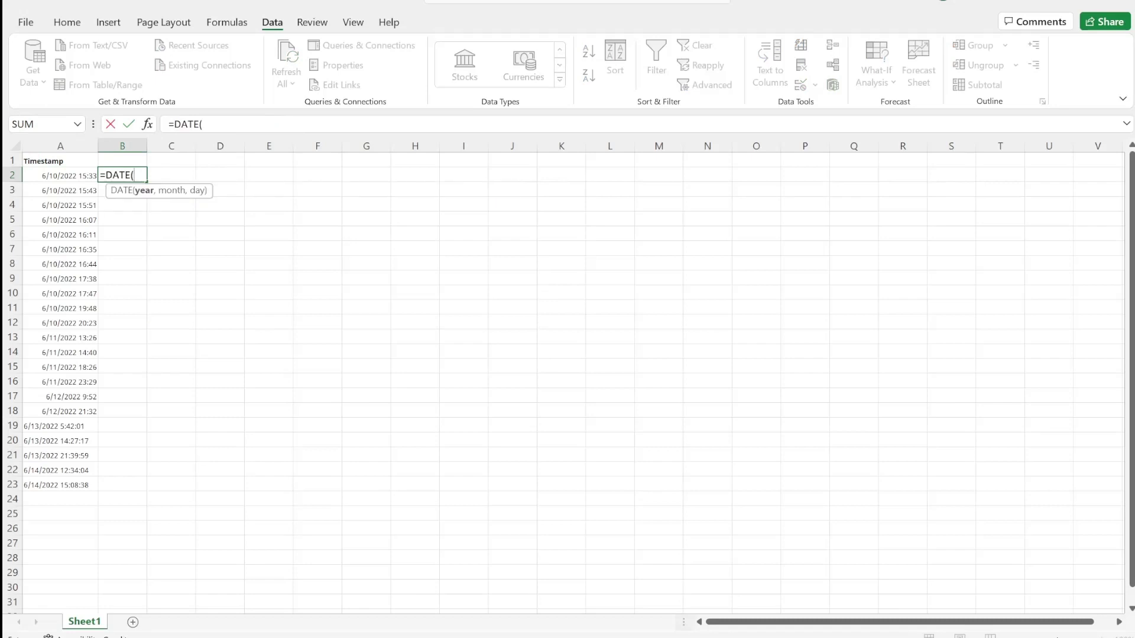
text(ye)
key(Tab)
click(68, 177)
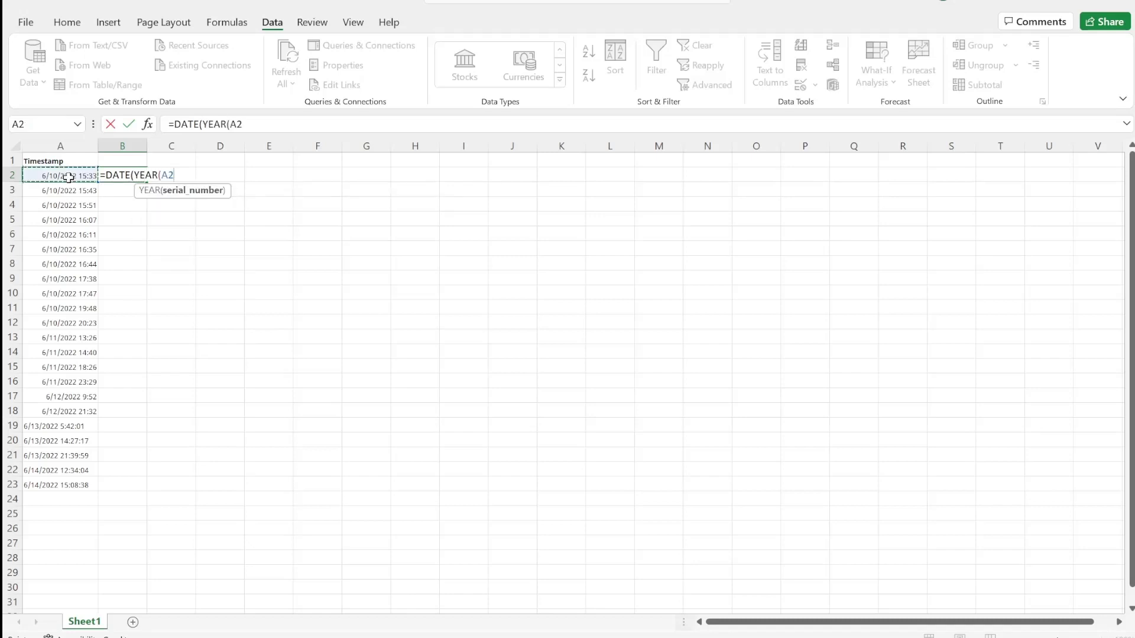
- Finish B2 with DAY(A2) as month and MONTH(A2) as day, giving 10/06/2022
text()),)
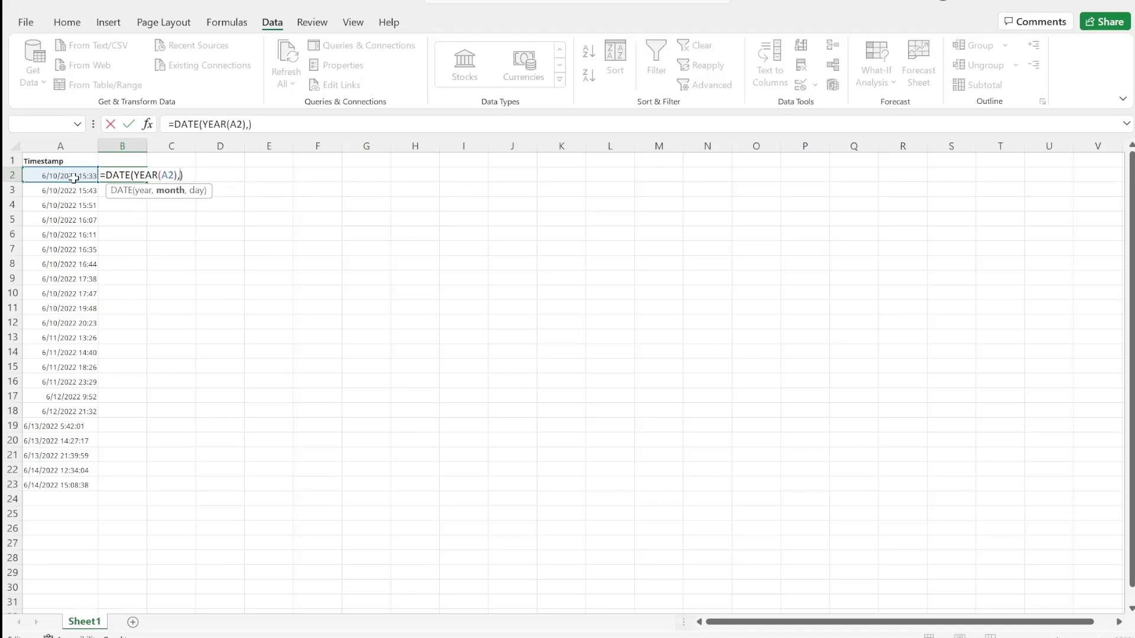
text(DATE()
key(BackSpace)
key(BackSpace)
key(BackSpace)
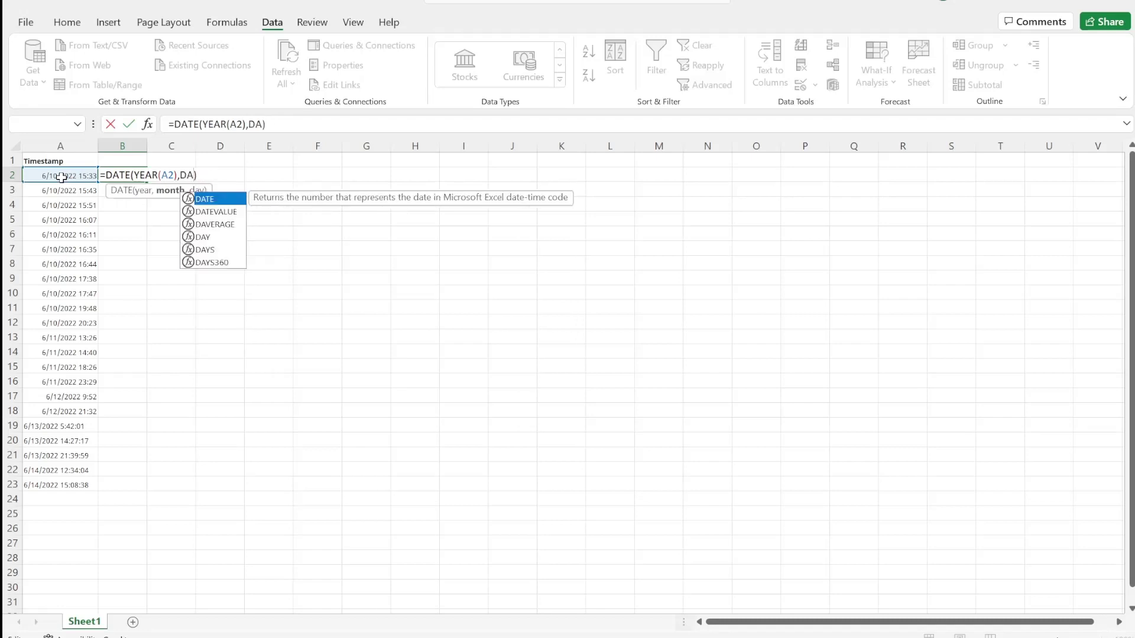
text(y)
key(Tab)
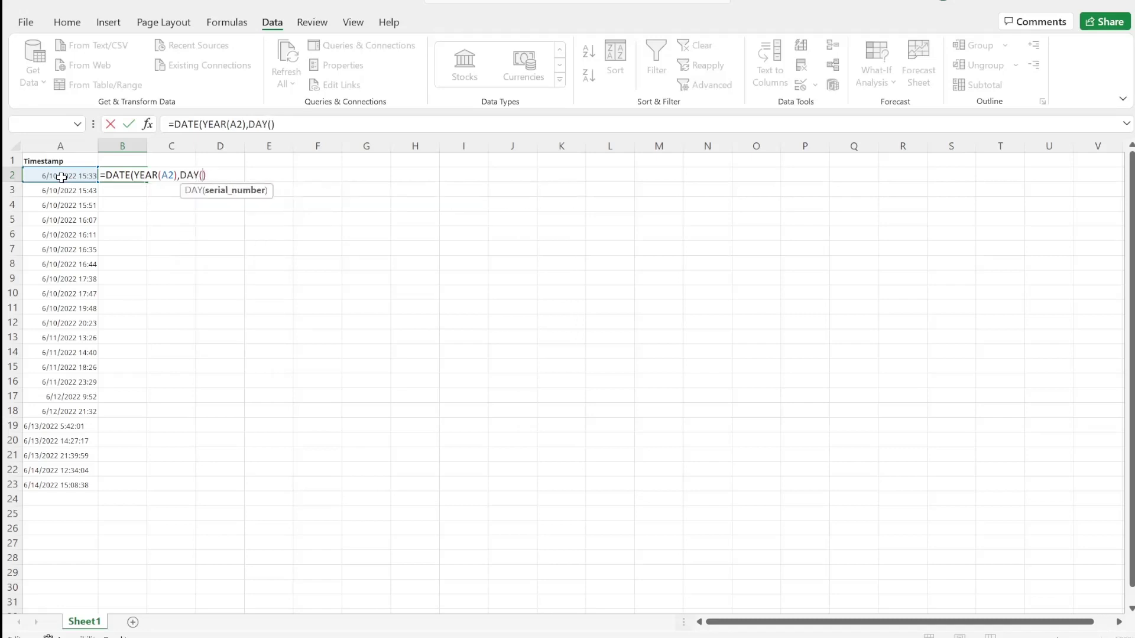
click(62, 177)
text(),)
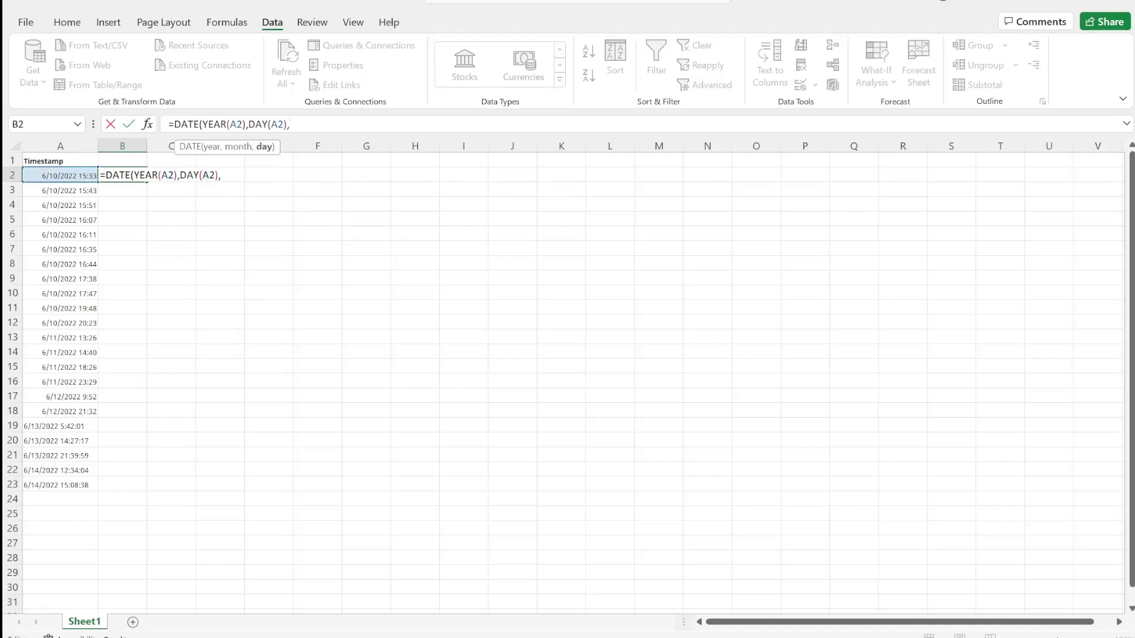
text(mon)
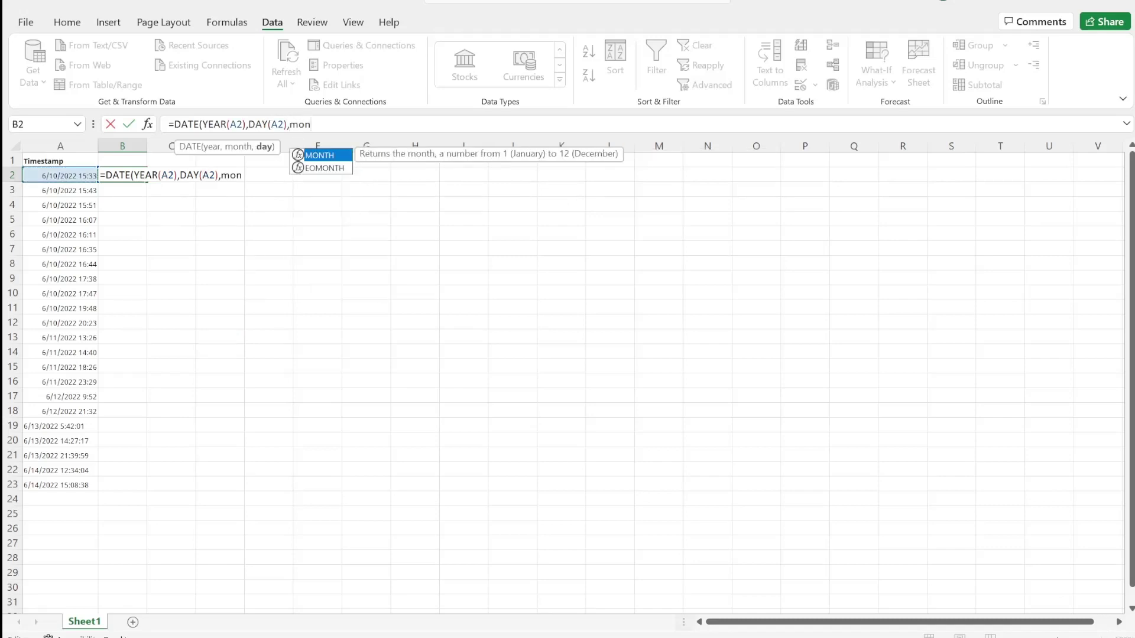
key(Tab)
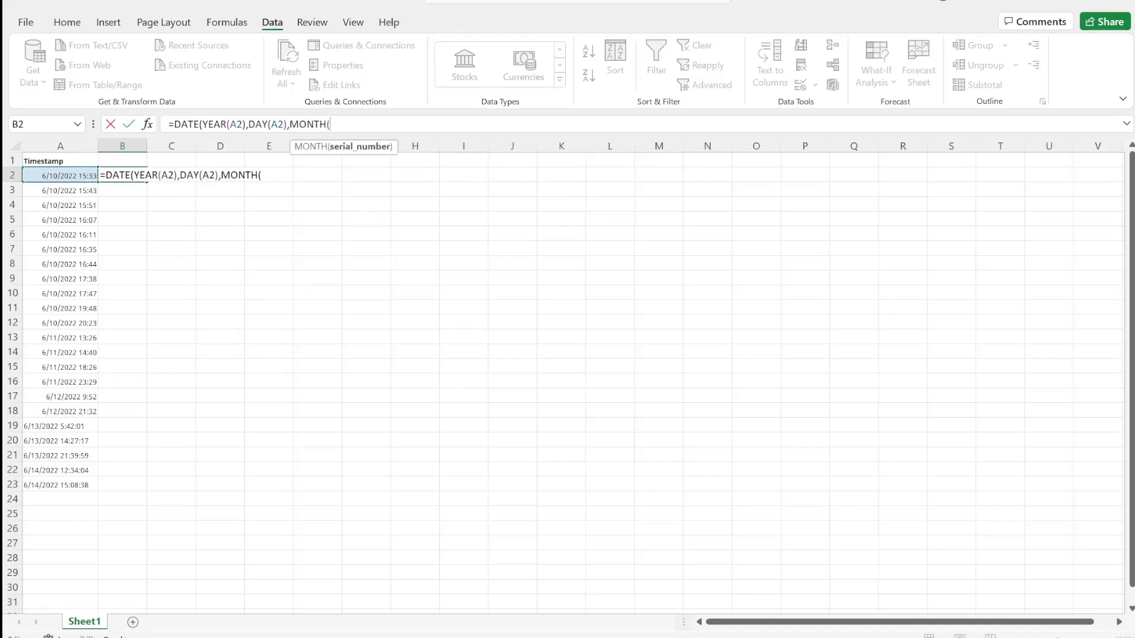
click(75, 172)
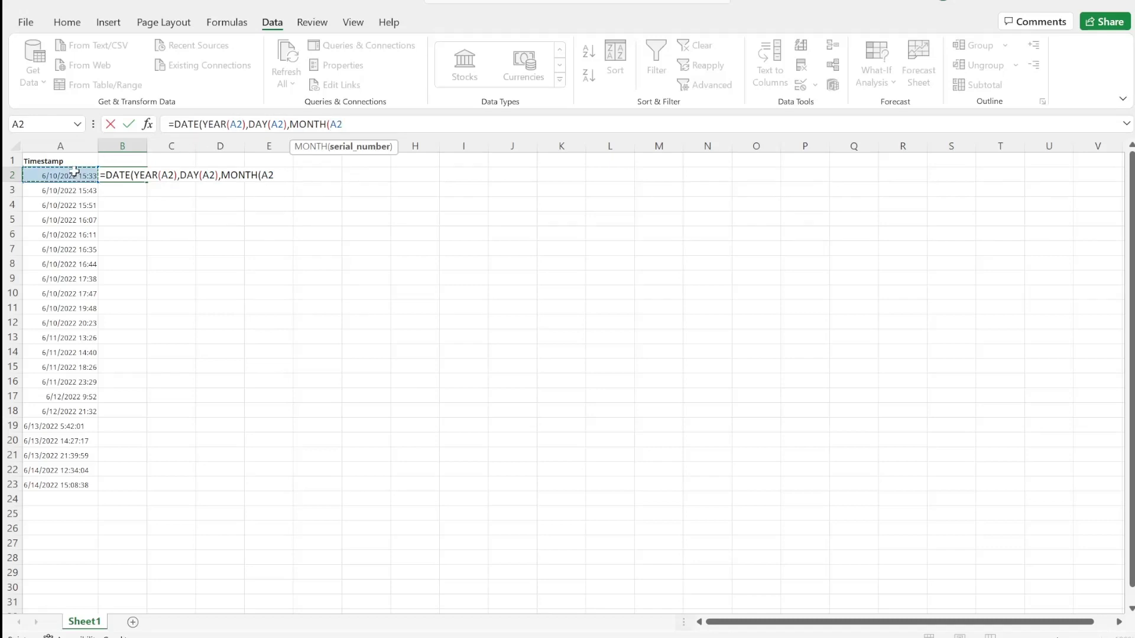
text()))
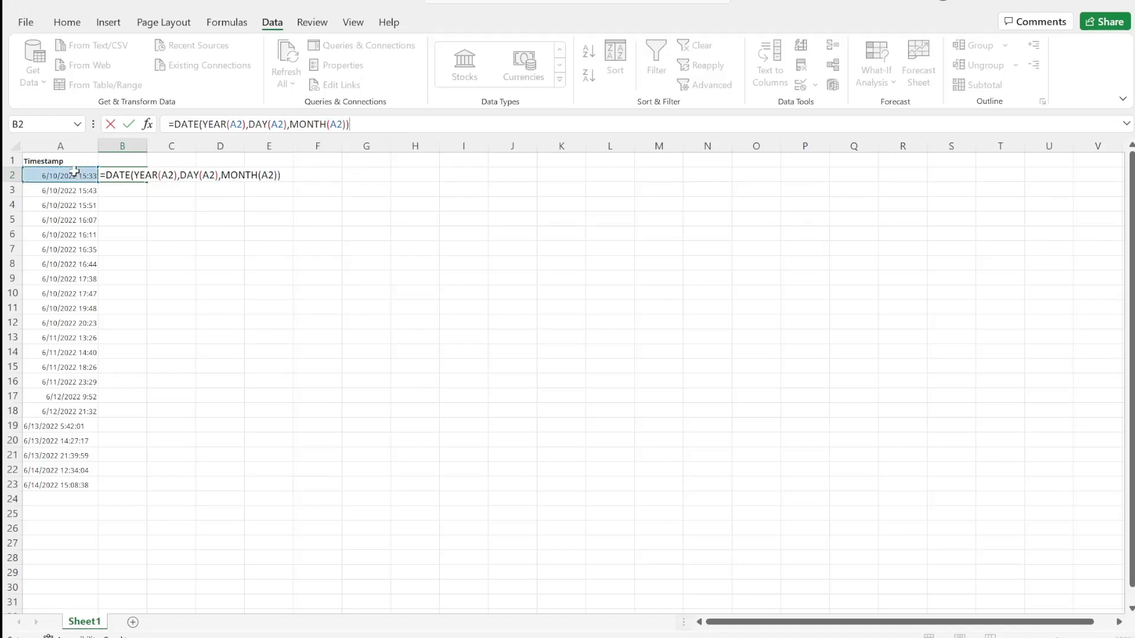
key(Return)
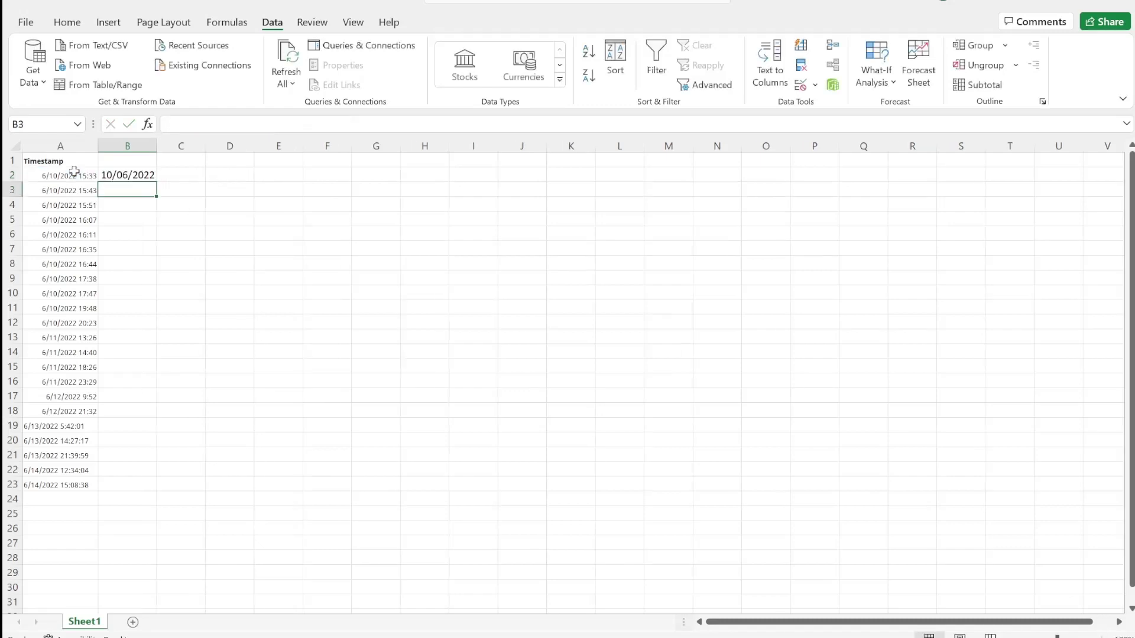
- Fill B2's formula down to B23 and inspect B19's #VALUE! error against A19's text
click(141, 175)
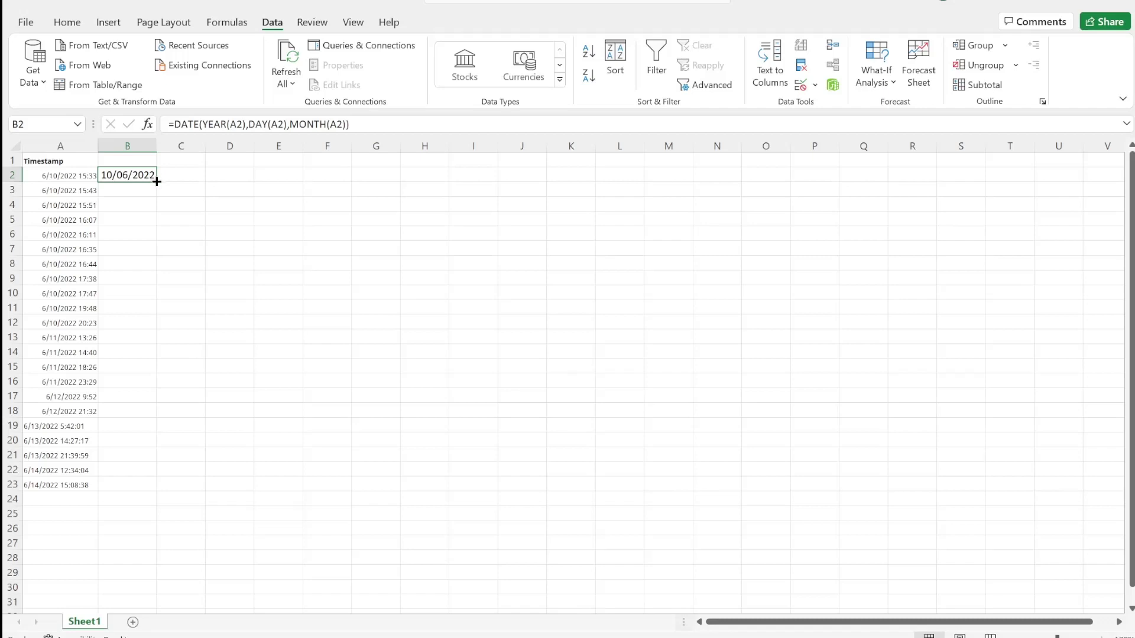
double_click(156, 182)
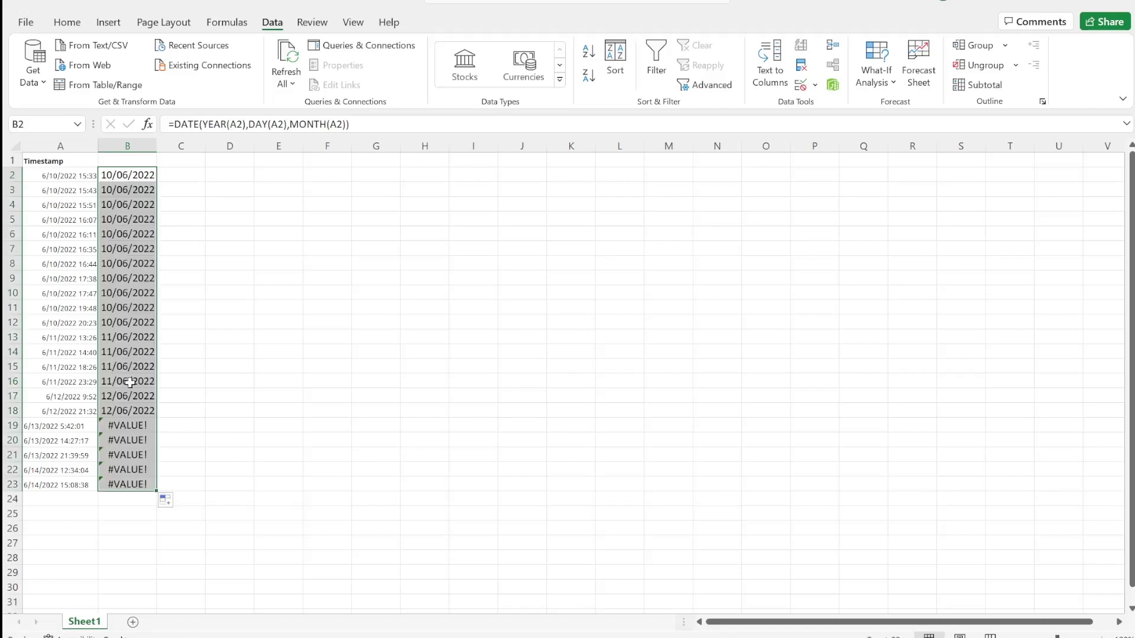
click(131, 424)
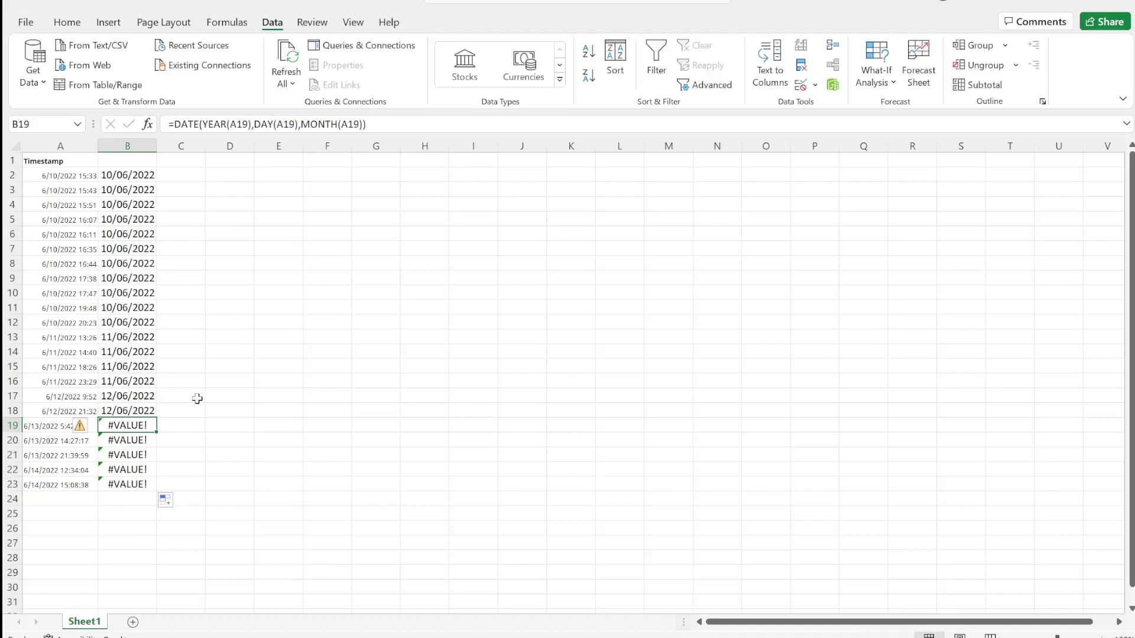
click(189, 427)
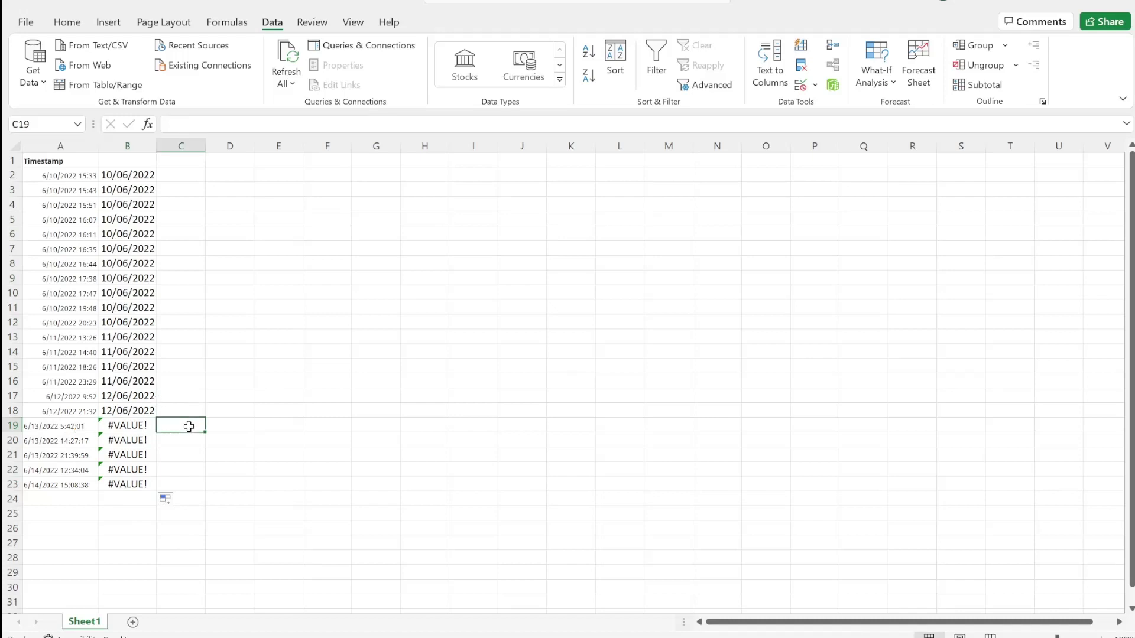
click(32, 424)
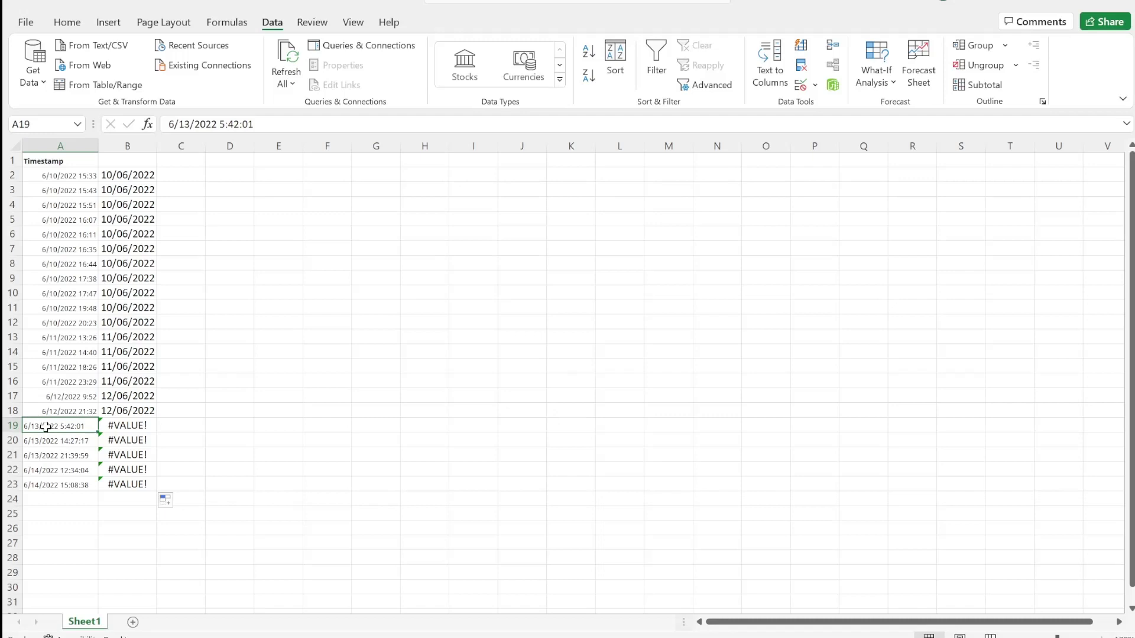
click(188, 422)
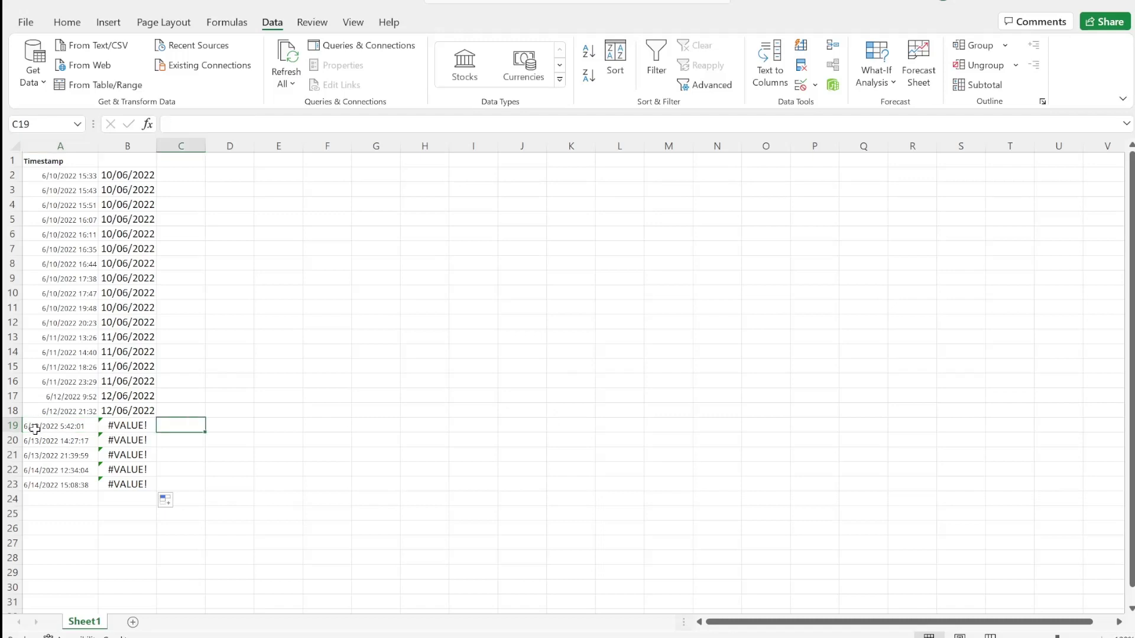
- Enter =SEARCH("/",A19) in C19 to locate the first slash
text(=)
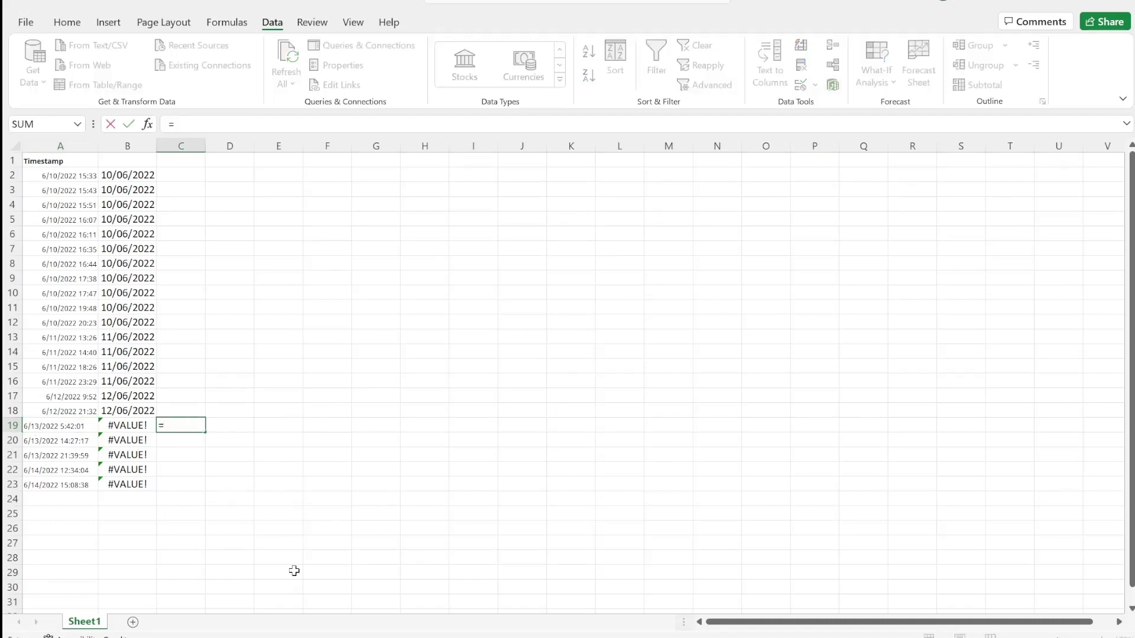
text(se)
key(Tab)
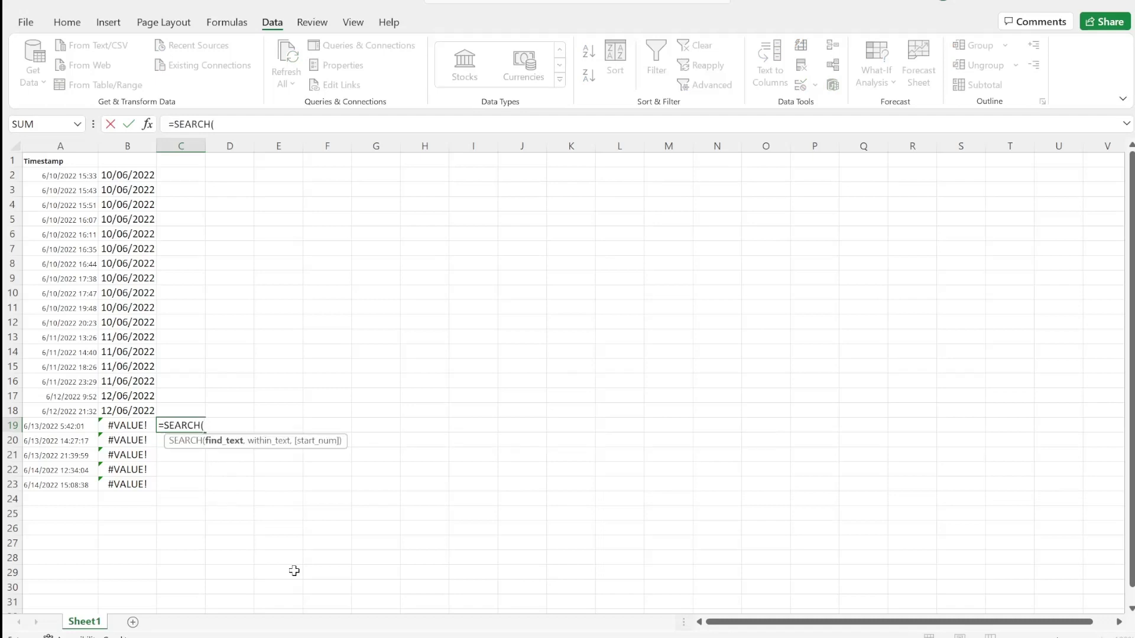
text("/",)
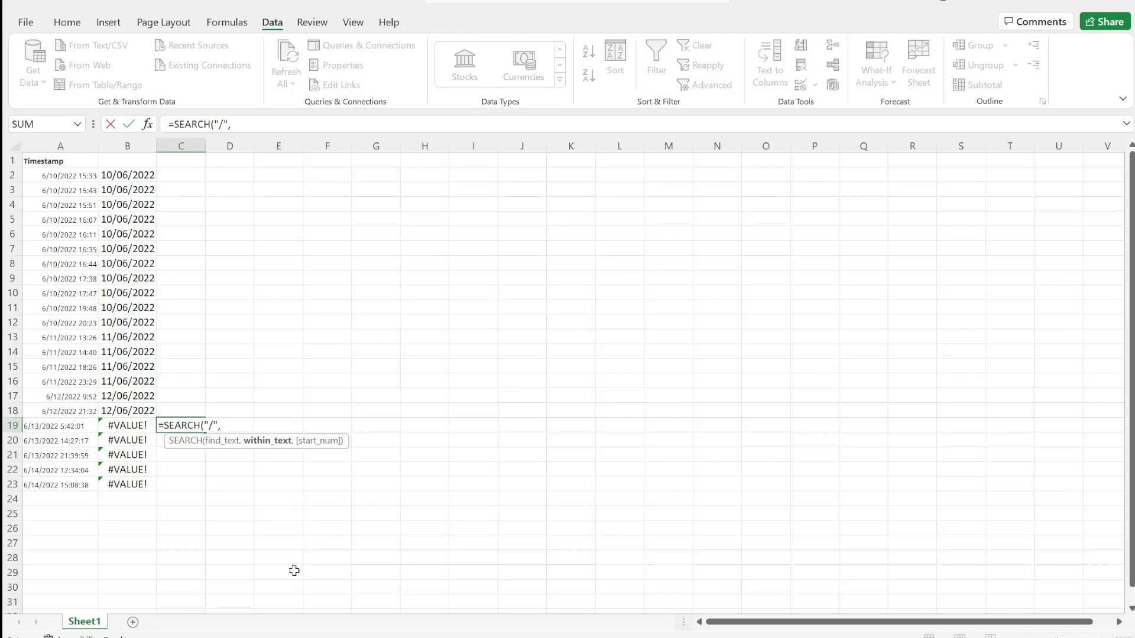
click(65, 427)
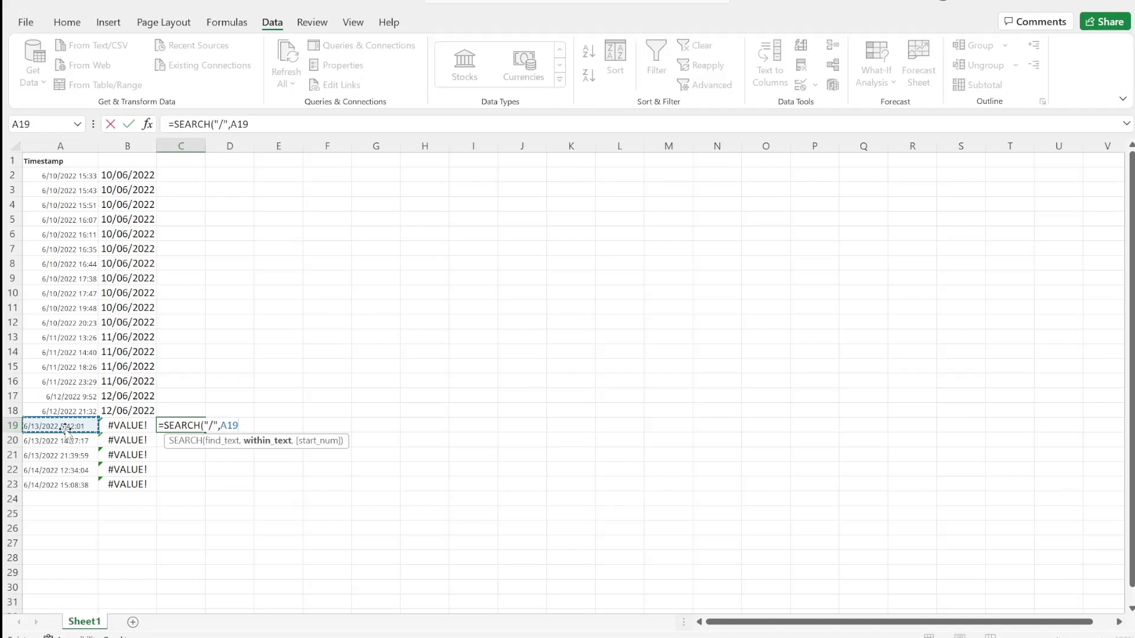
text())
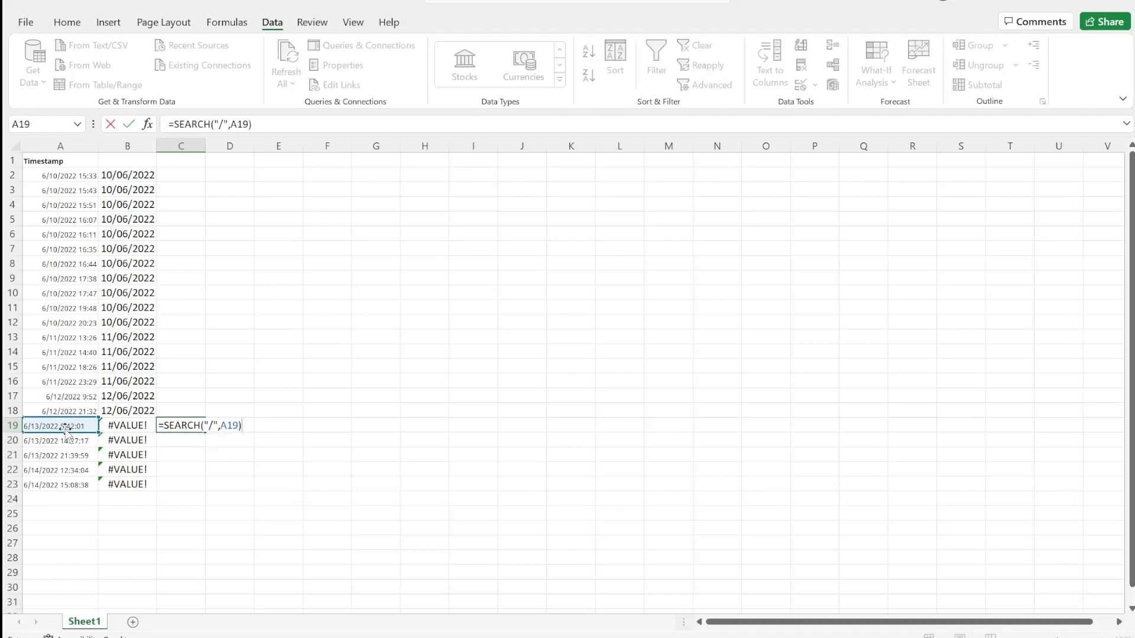
key(Return)
- Change C19 to =SEARCH("/",A19,SEARCH("/",A19)+1), returning the second slash position 5
click(167, 426)
key(F2)
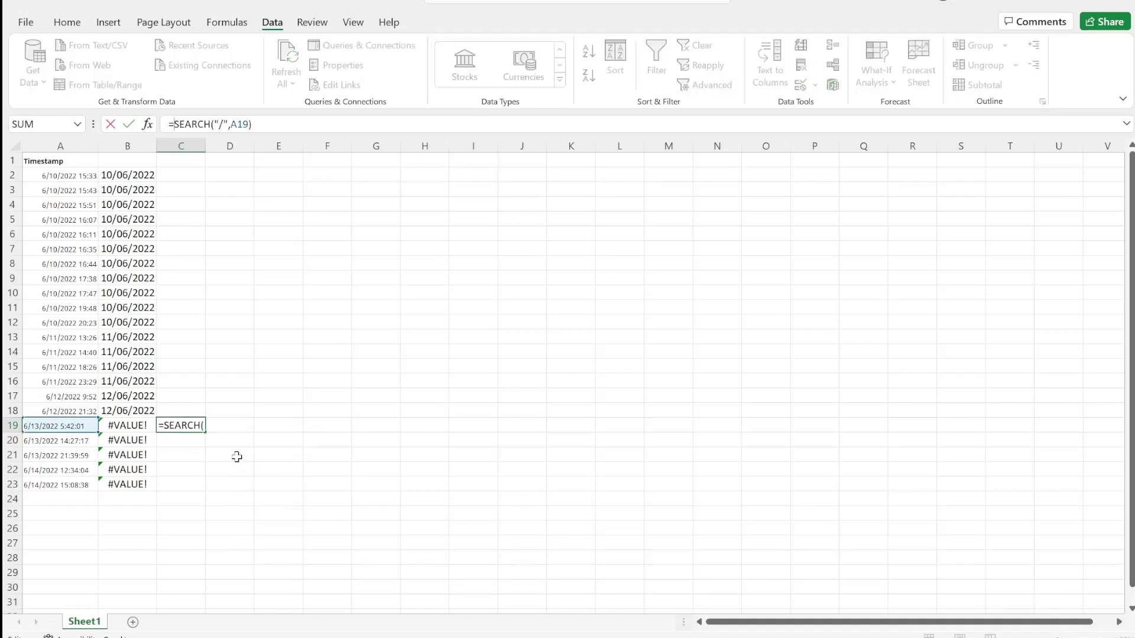
text(se)
key(Tab)
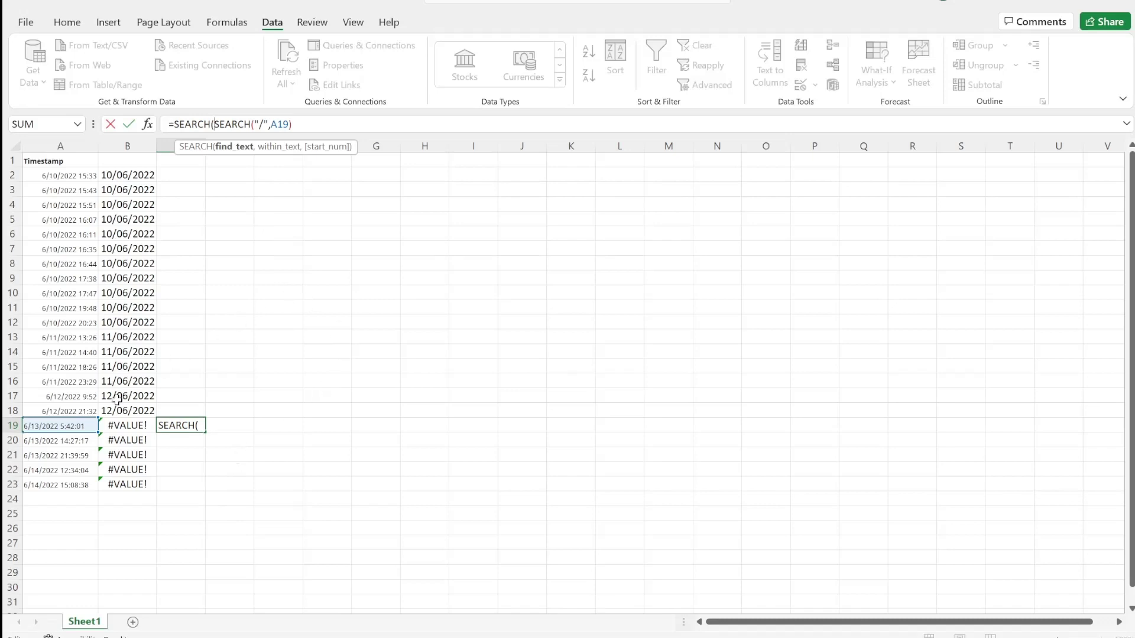
text(")
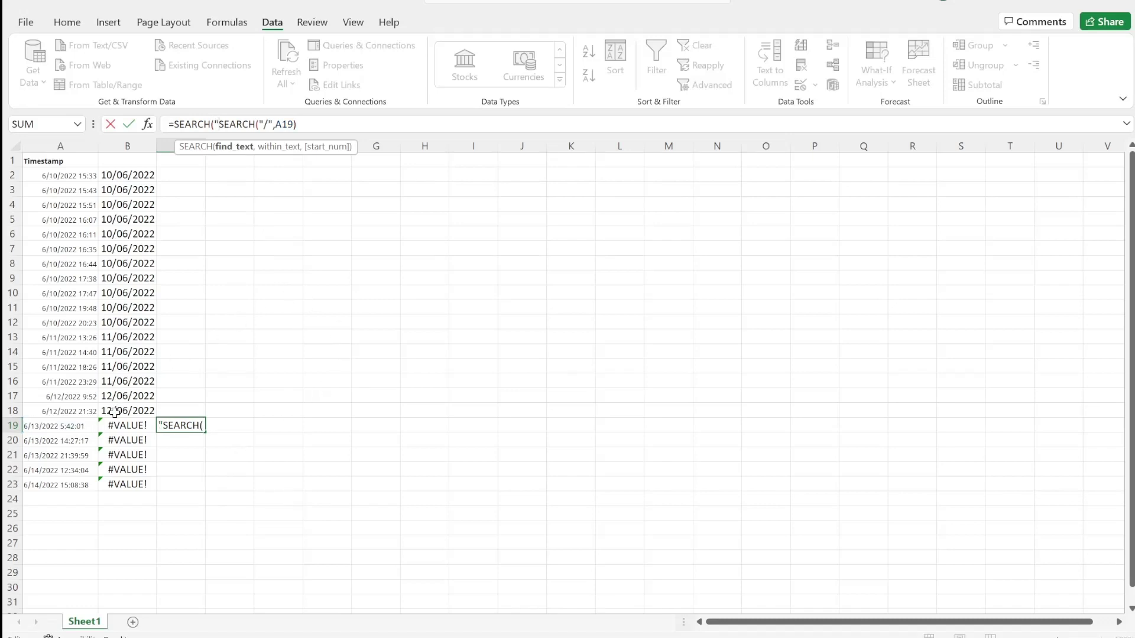
text(/",)
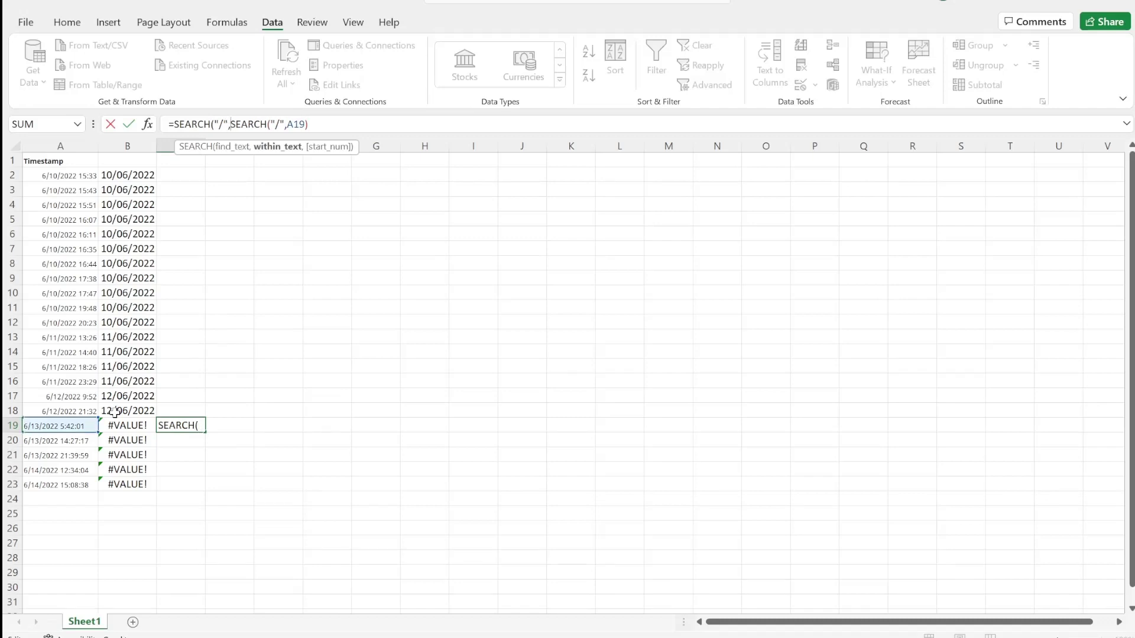
click(68, 423)
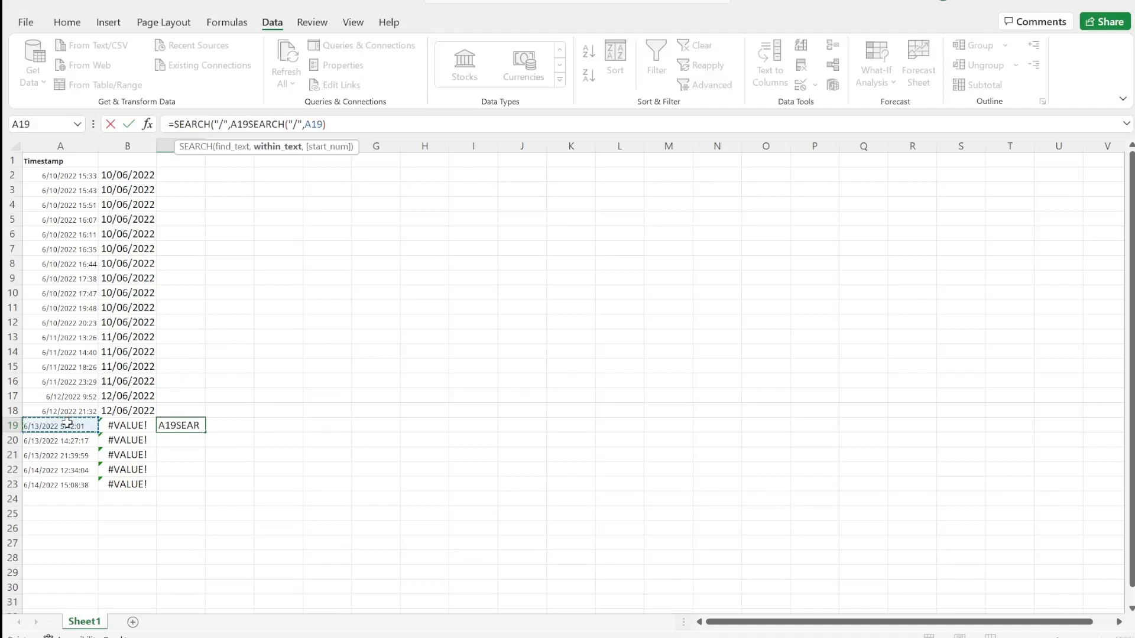
text(,)
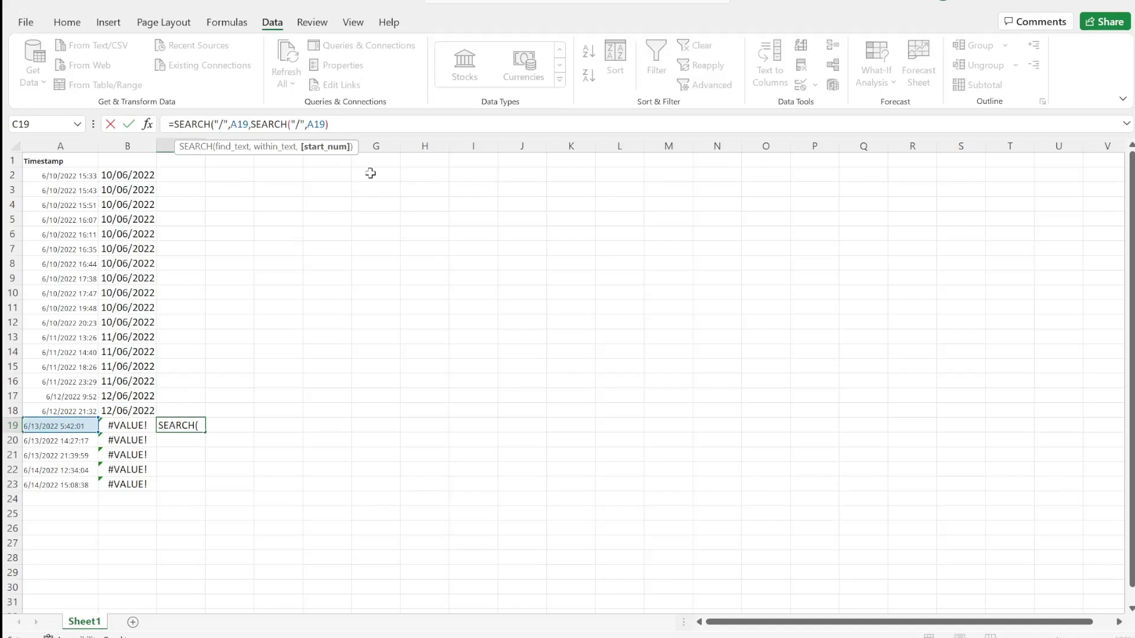
click(330, 124)
text(+1))
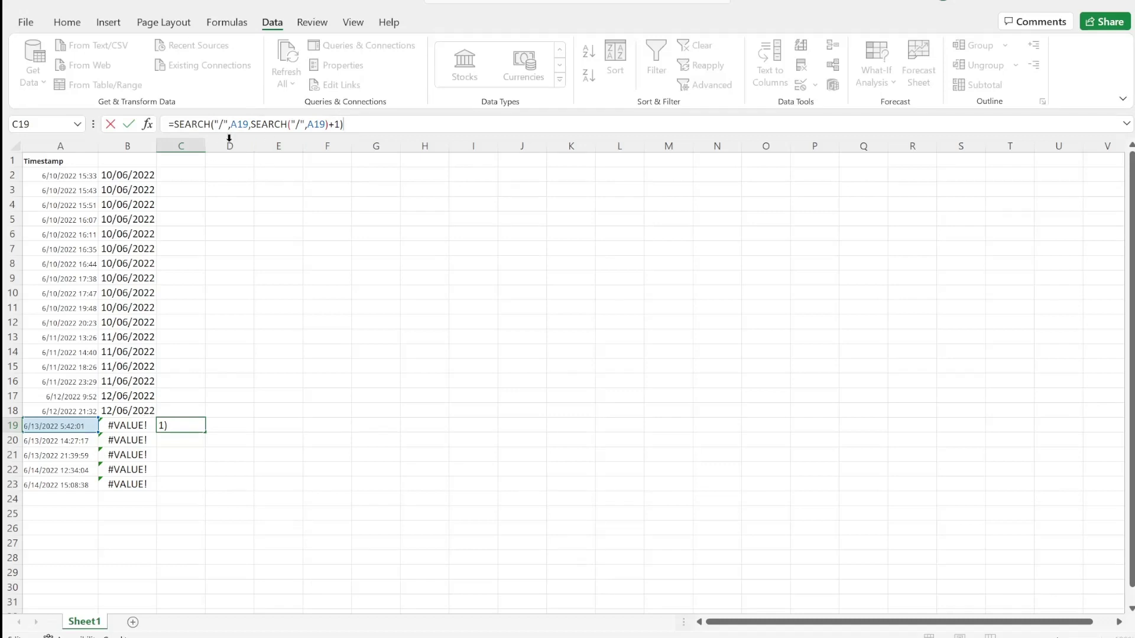
key(Return)
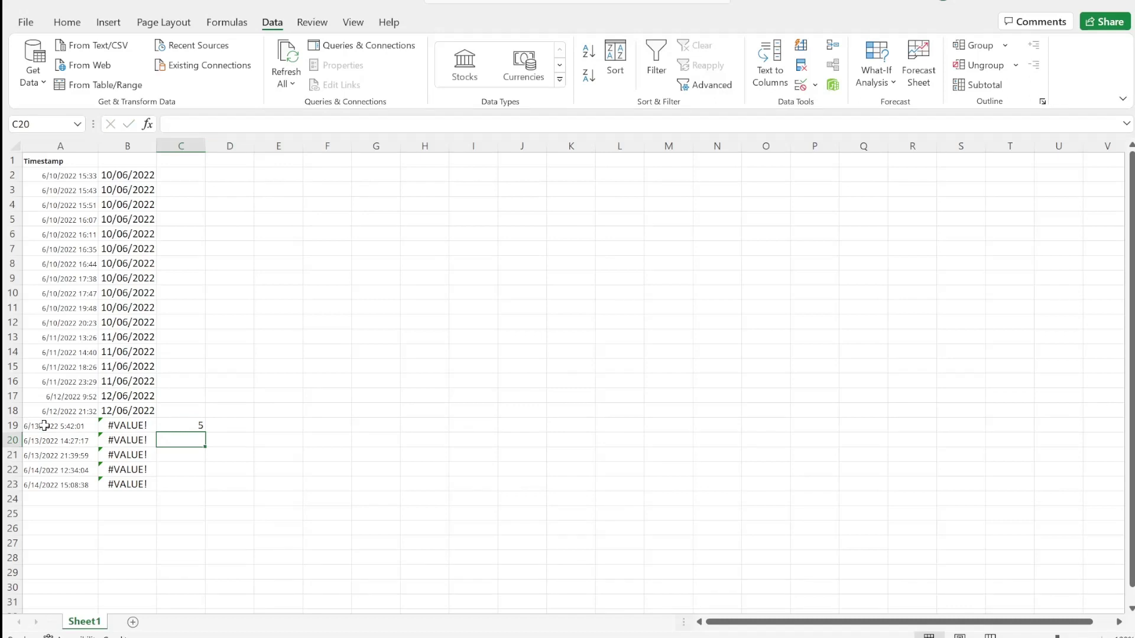
- Copy C19's second-slash formula down to C23
click(191, 427)
double_click(205, 433)
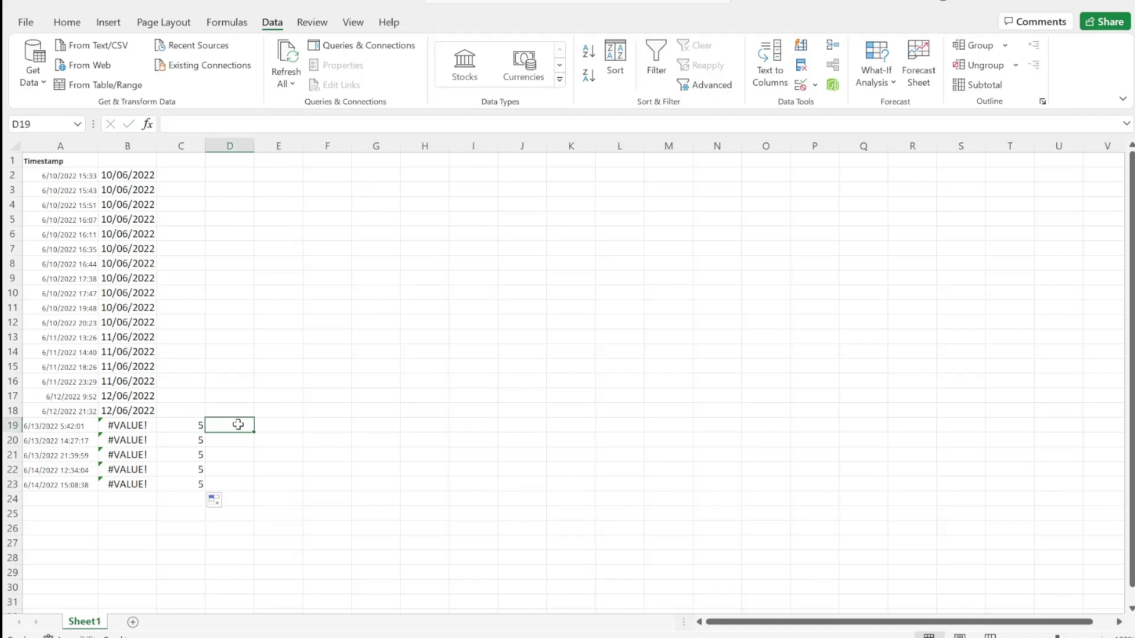
click(200, 423)
- In D19 begin =DATE(MID(A19,C19+1,4) to take the year after the second slash
click(230, 424)
text(=d)
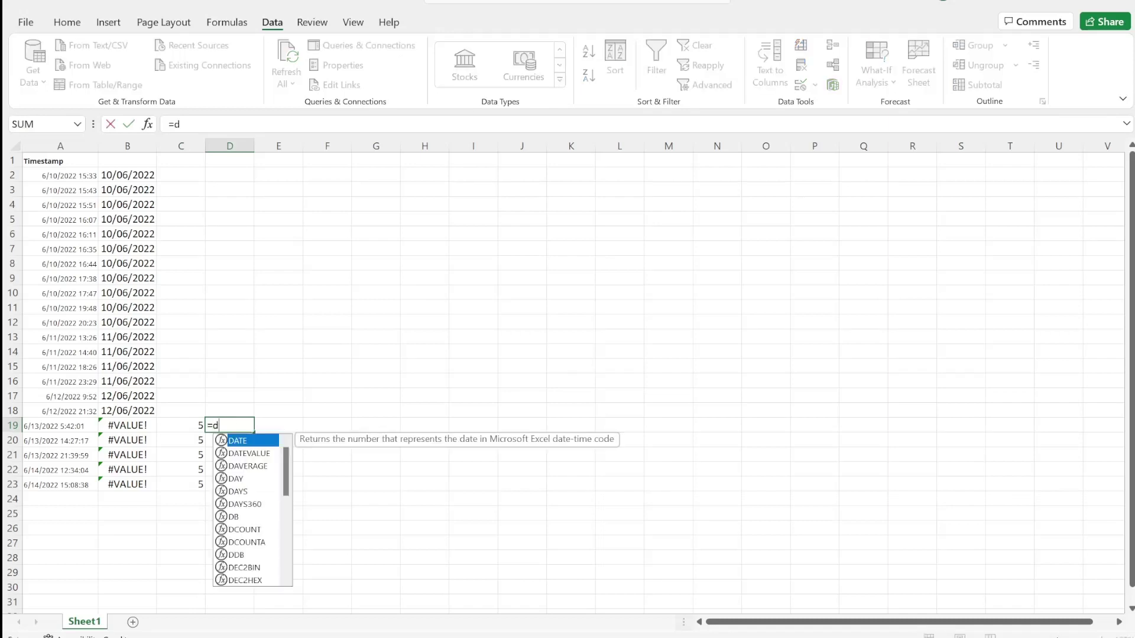
key(Tab)
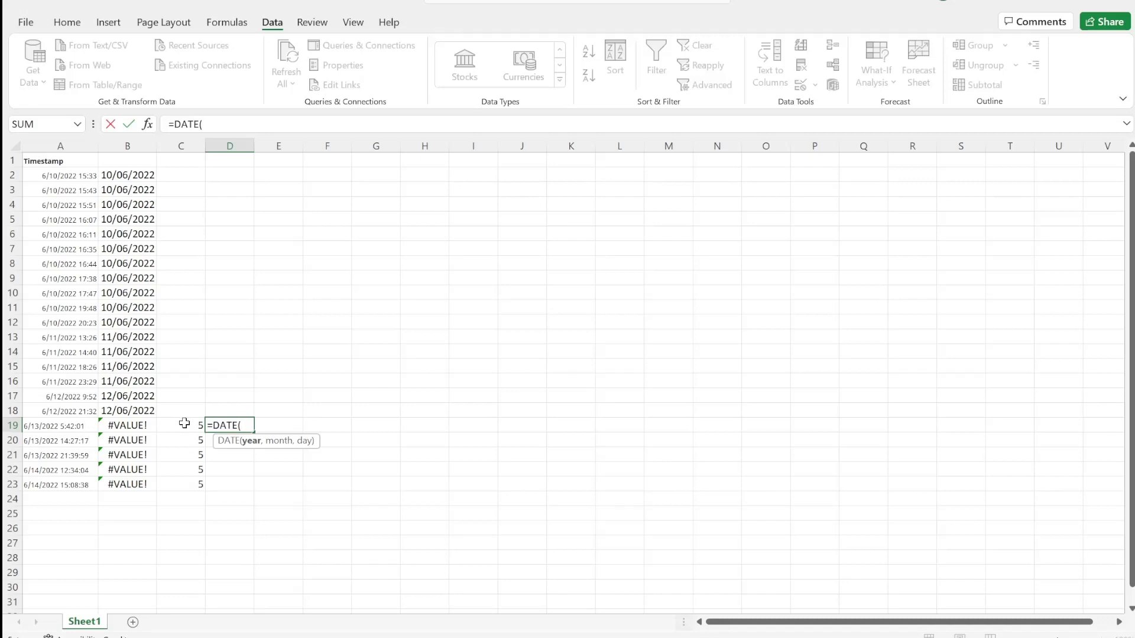
text(mi)
key(Tab)
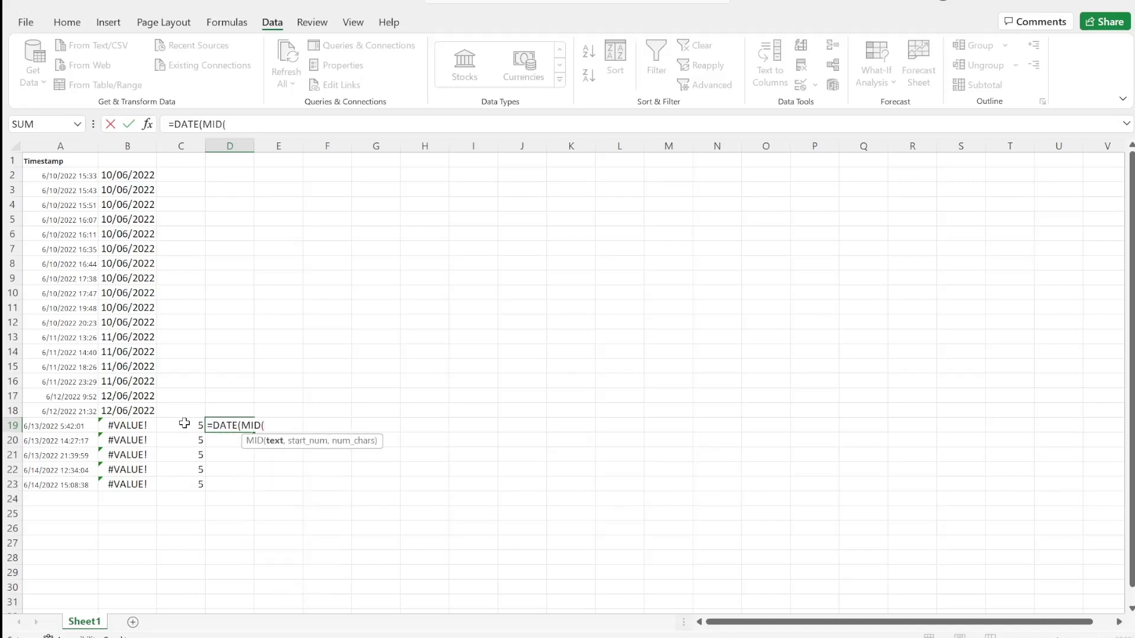
click(70, 426)
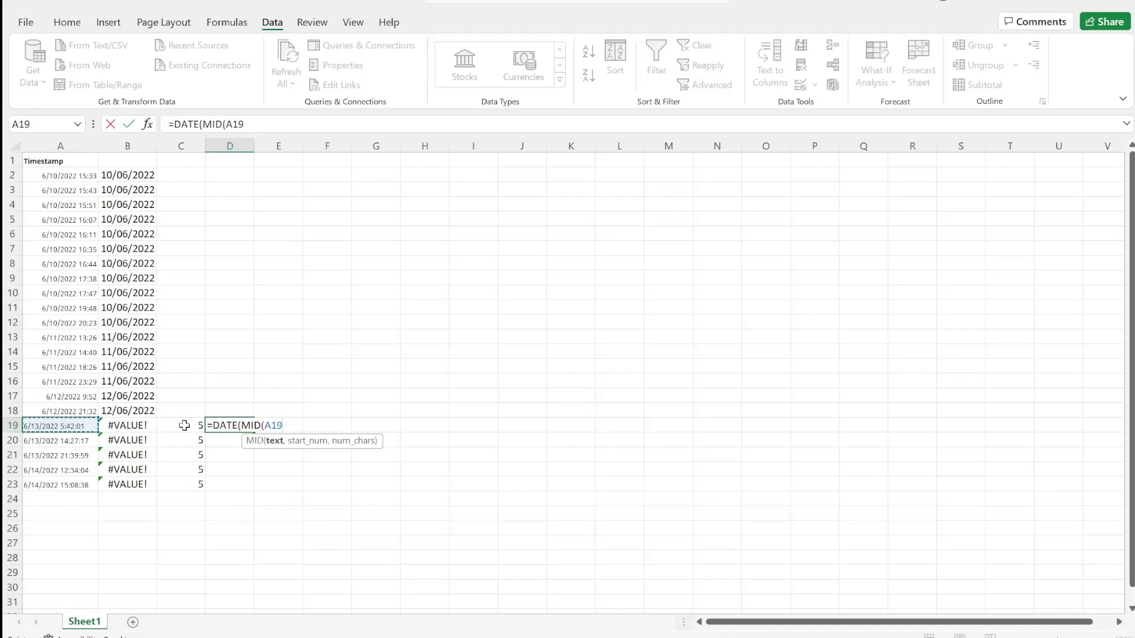
text(,)
click(184, 425)
text(+1)
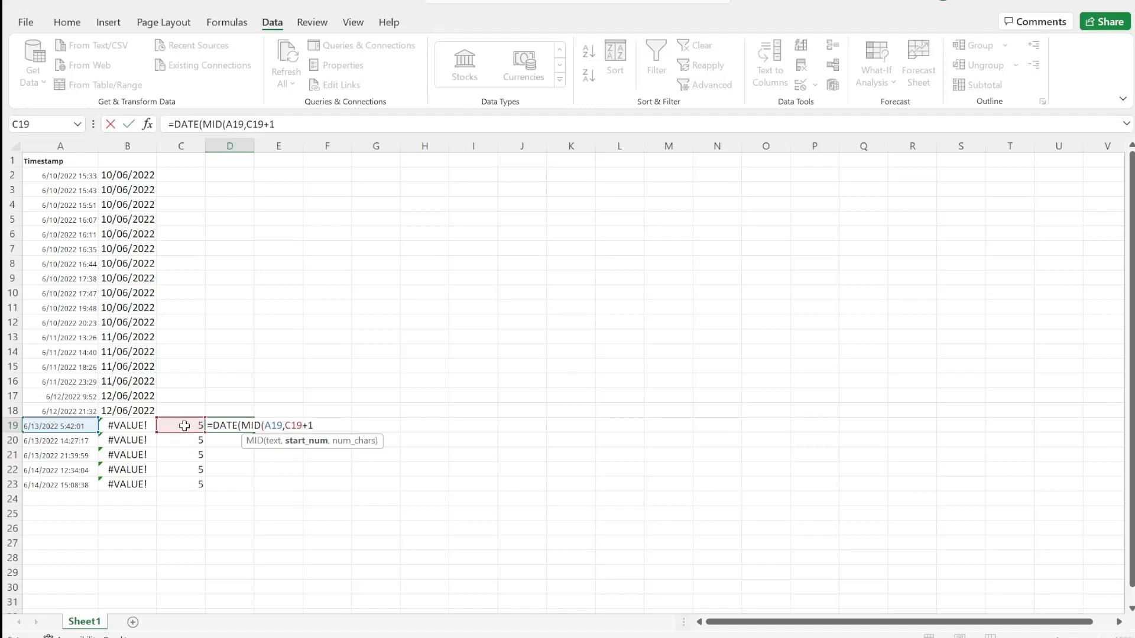
text(,4))
- Dismiss the parenthesis warning and add month LEFT(A19,SEARCH("/",A19)-1) to D19's DATE formula
key(Return)
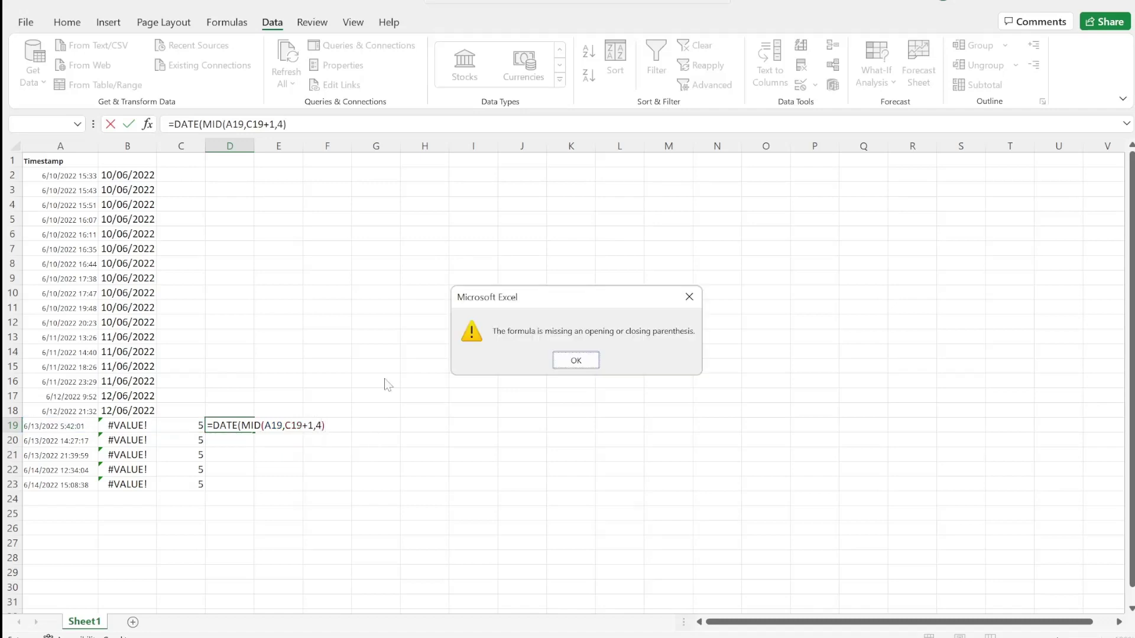
click(577, 361)
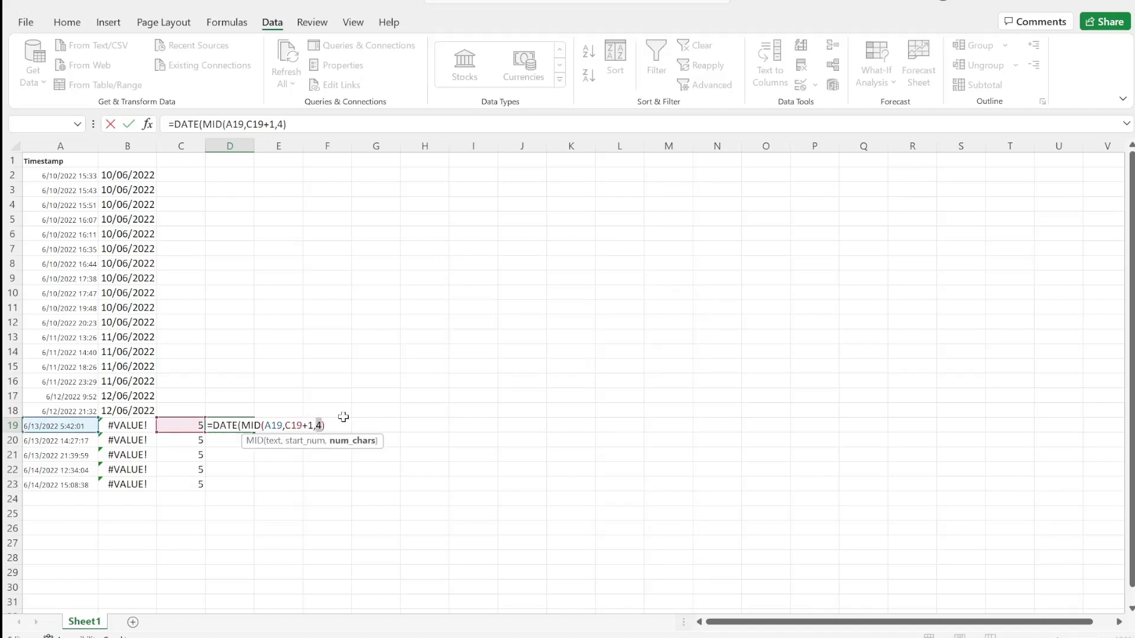
key(End)
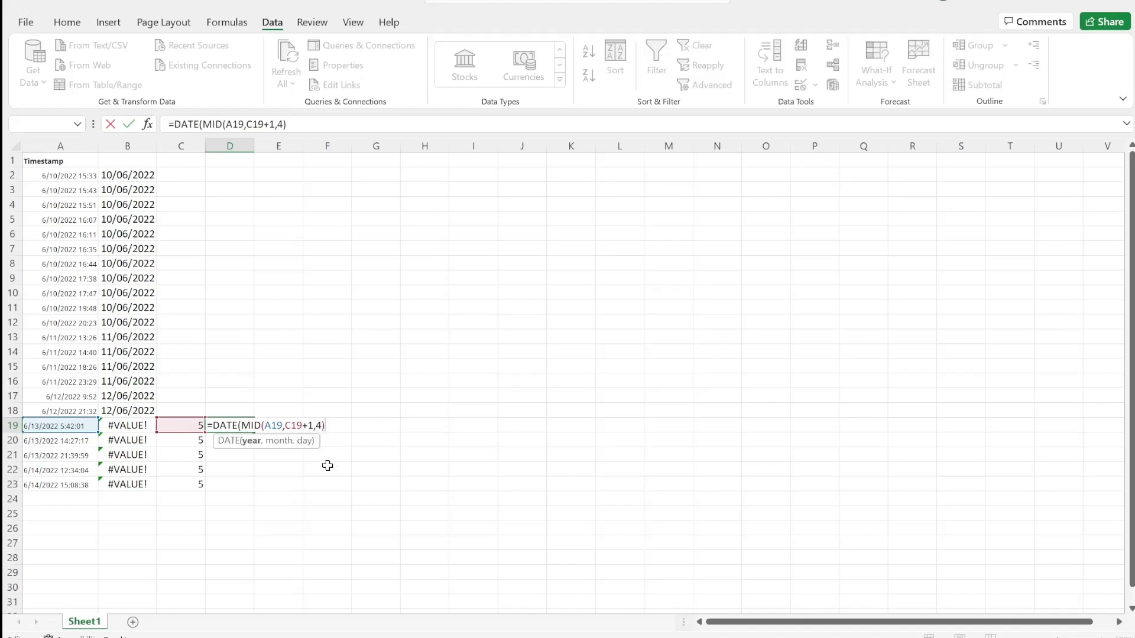
text(,)
text(M)
key(BackSpace)
text(LEFT()
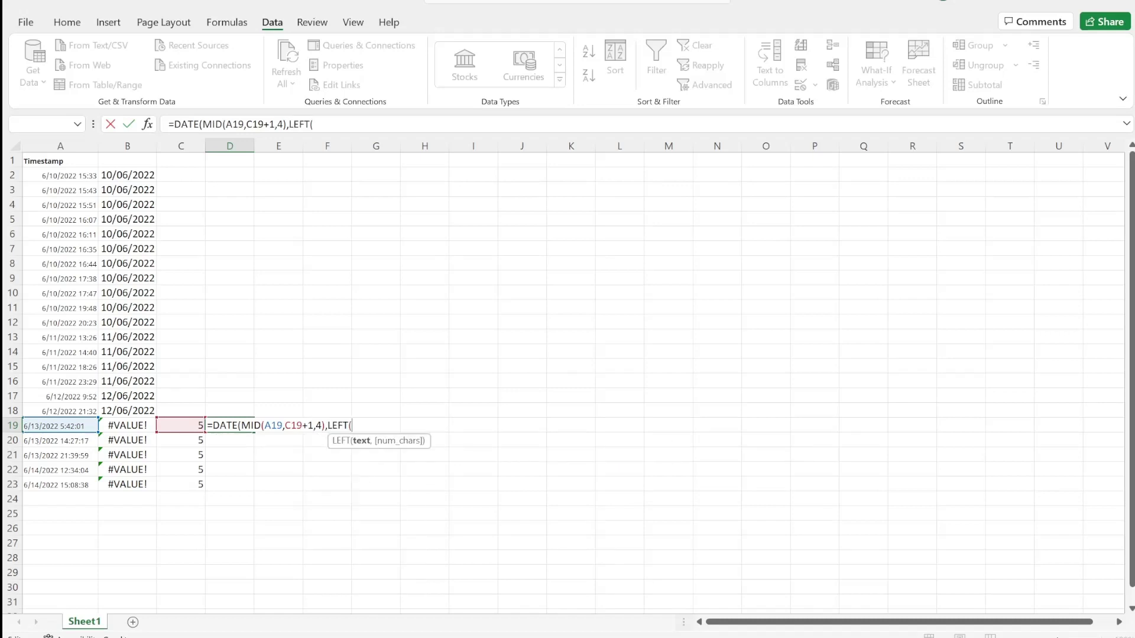
click(77, 425)
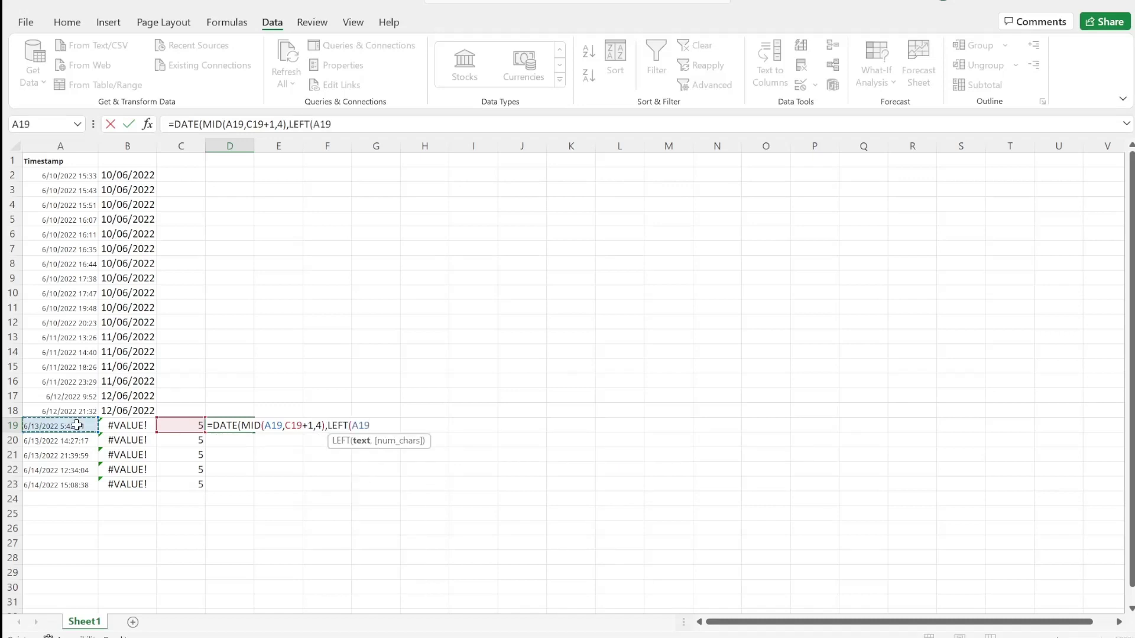
text(,)
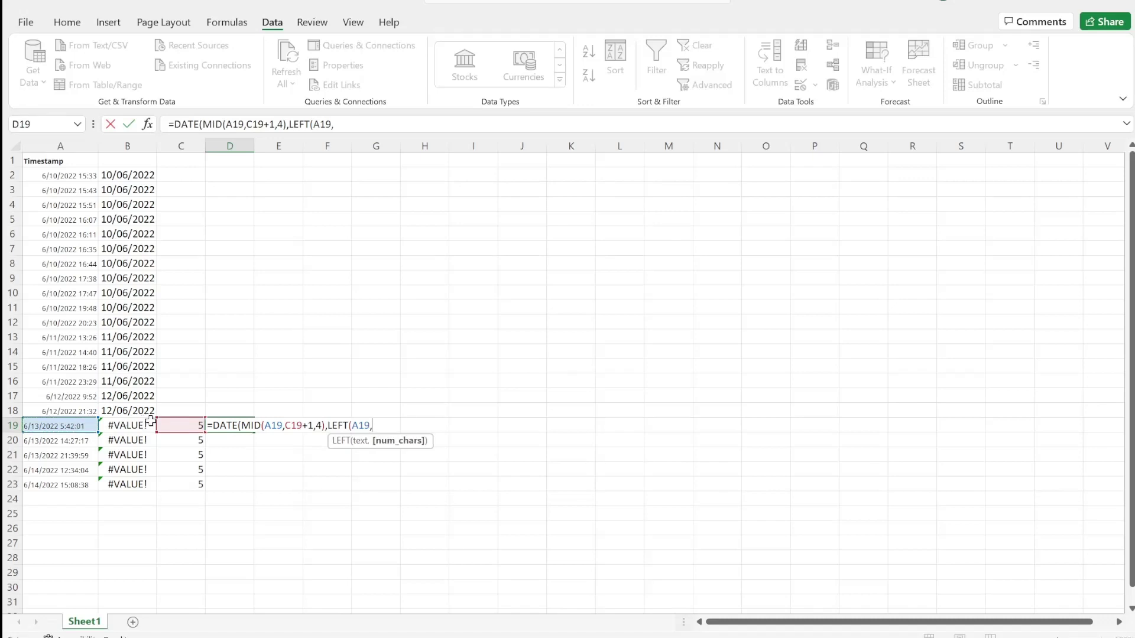
text(SEARCH(")
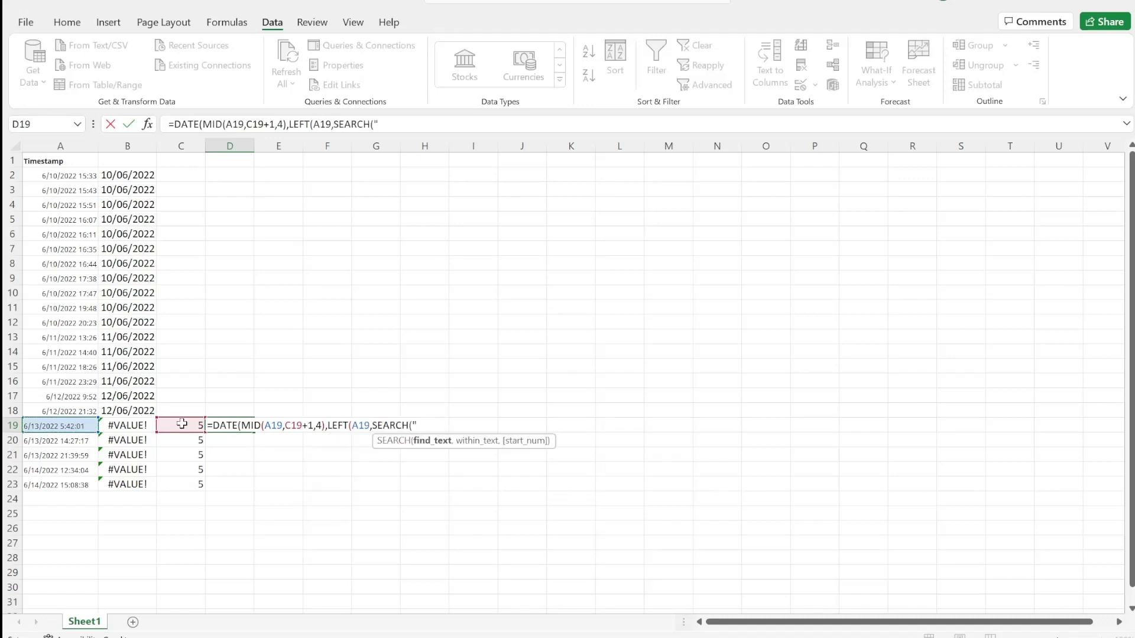
text(/",)
click(47, 427)
text()-1))
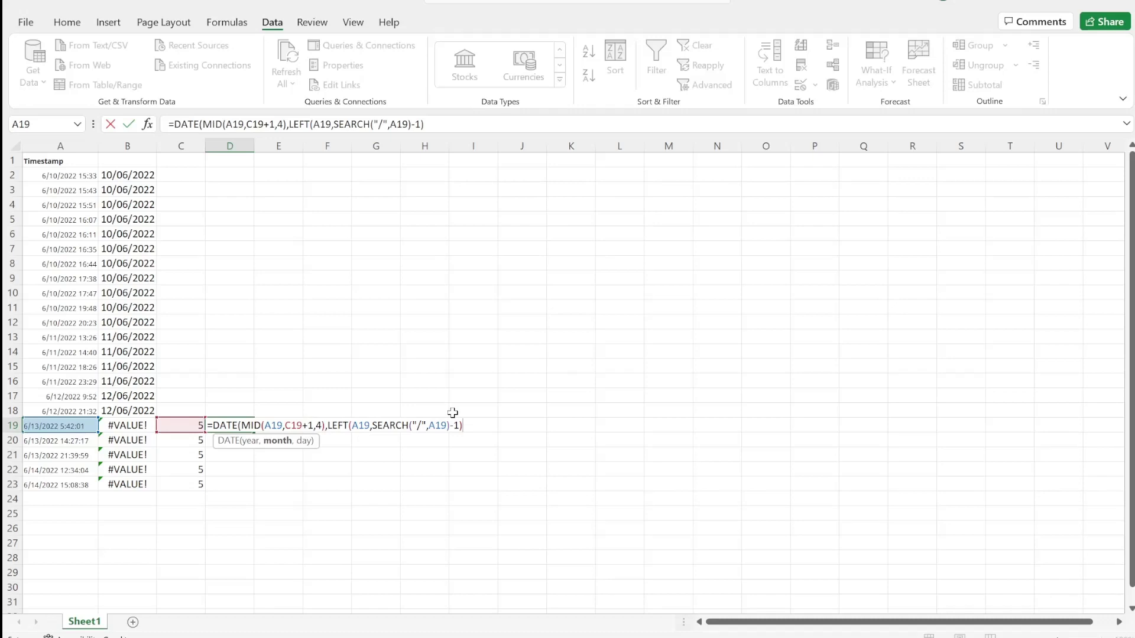
text(,)
- Complete D19 with day MID(A19,SEARCH("/",A19)+1,C19-SEARCH("/",A19)-1), returning 13/06/2022
text(mid()
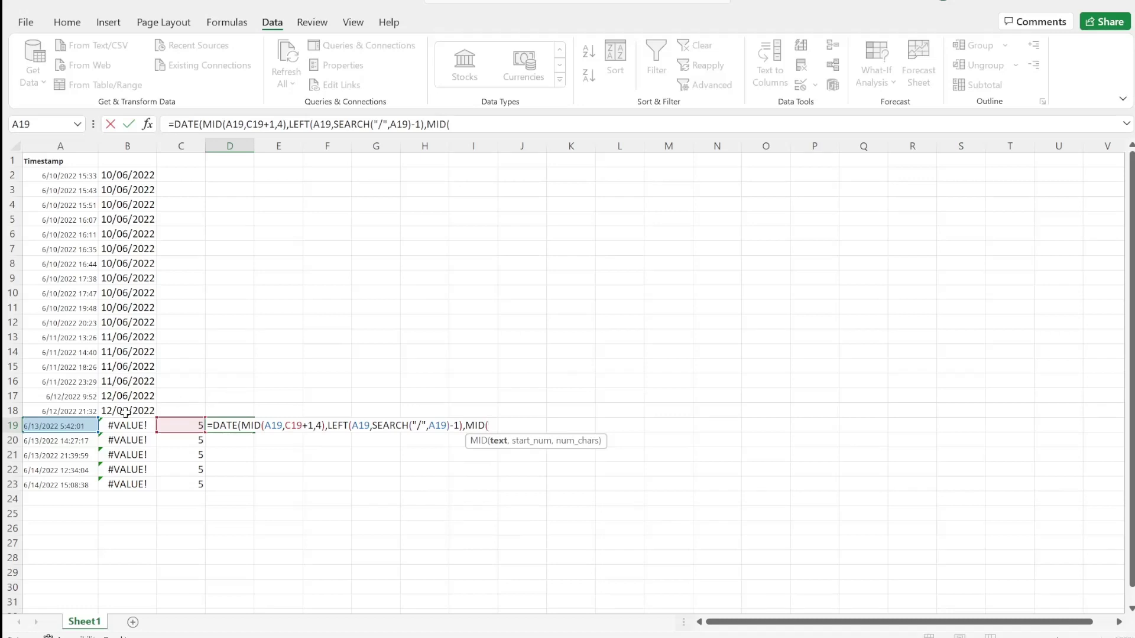
click(82, 426)
text(,)
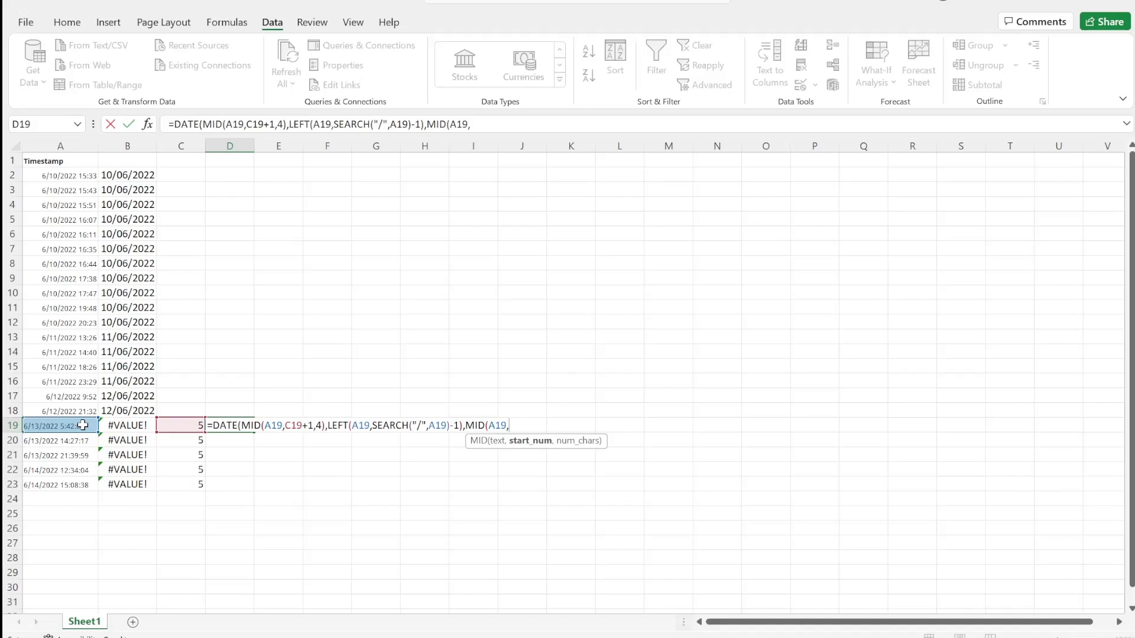
text(SEARCH("/",A19))
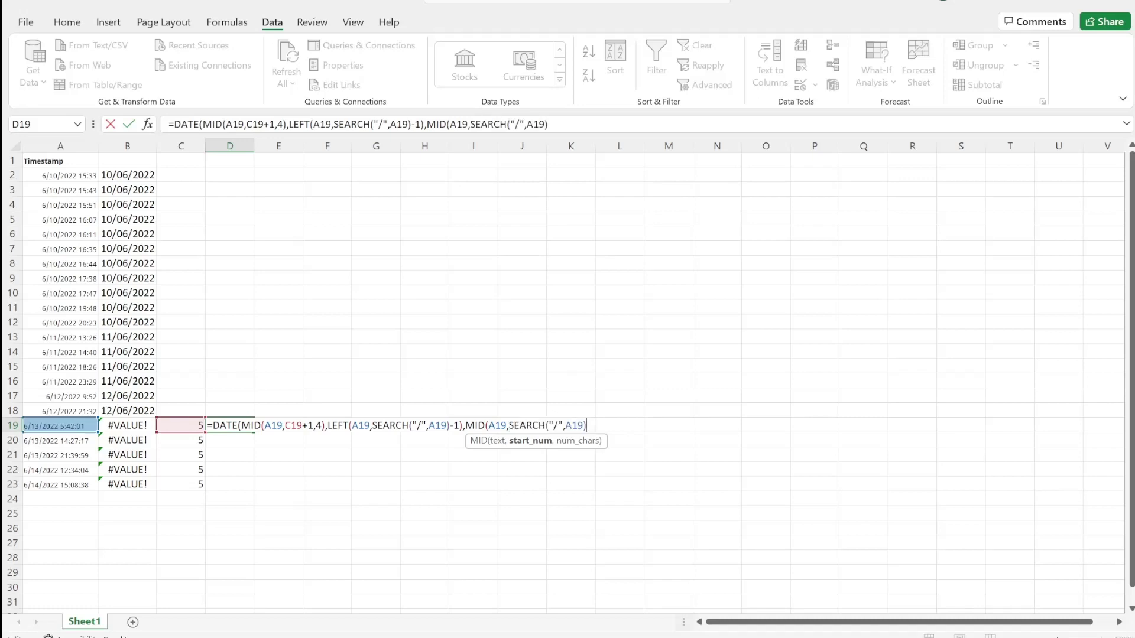
text(+1)
text(,)
click(192, 425)
text(-)
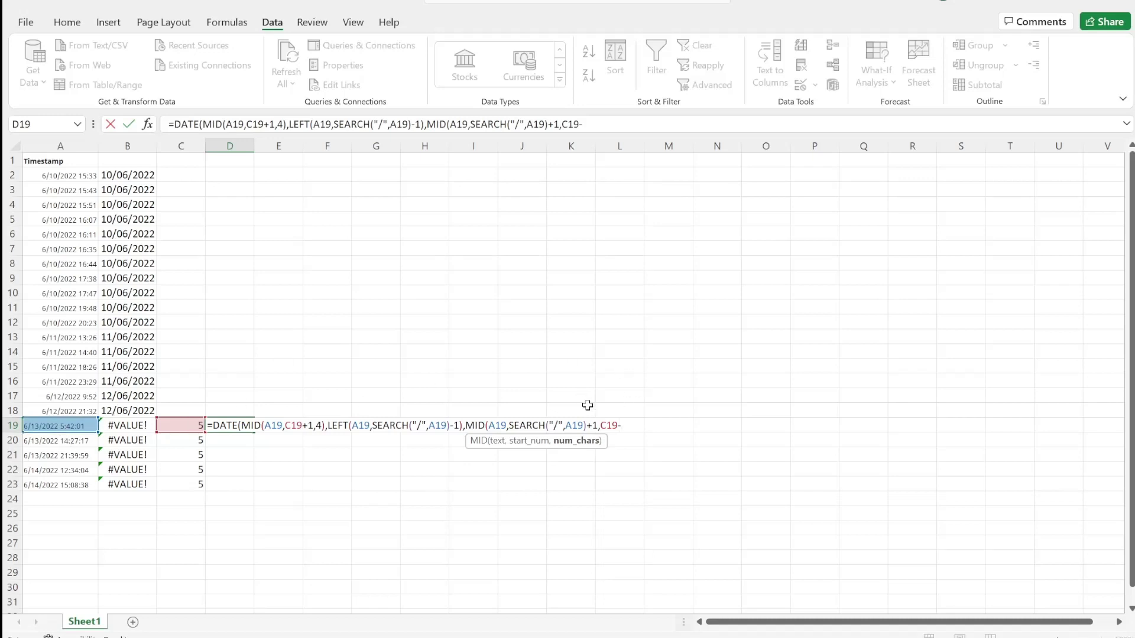
key(ctrl+v)
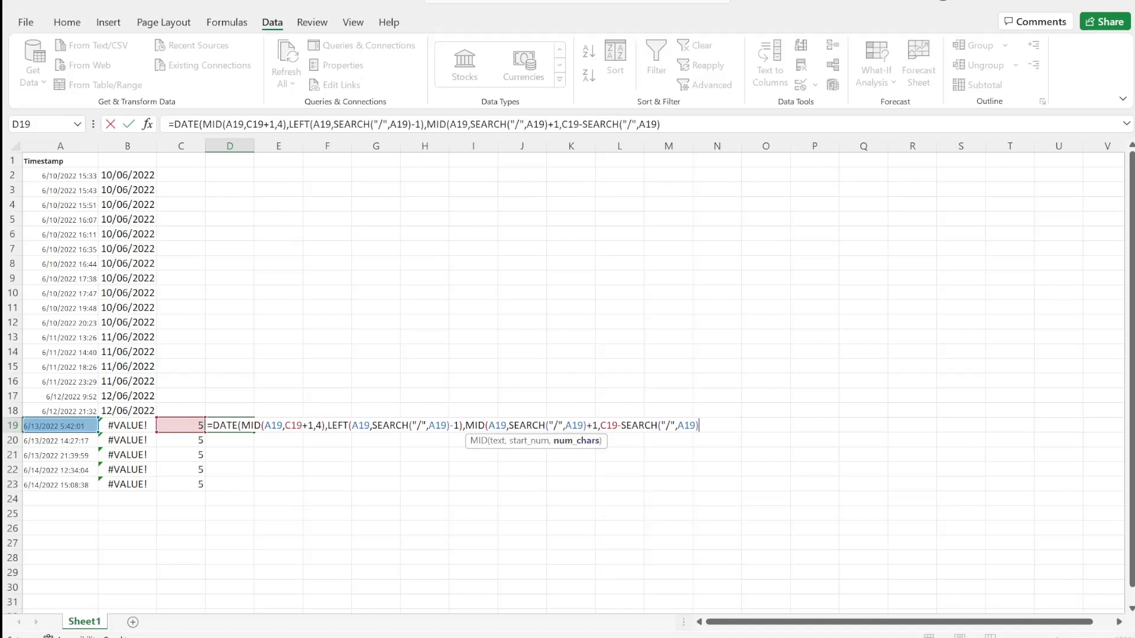
text(,)
key(BackSpace)
text(-1))
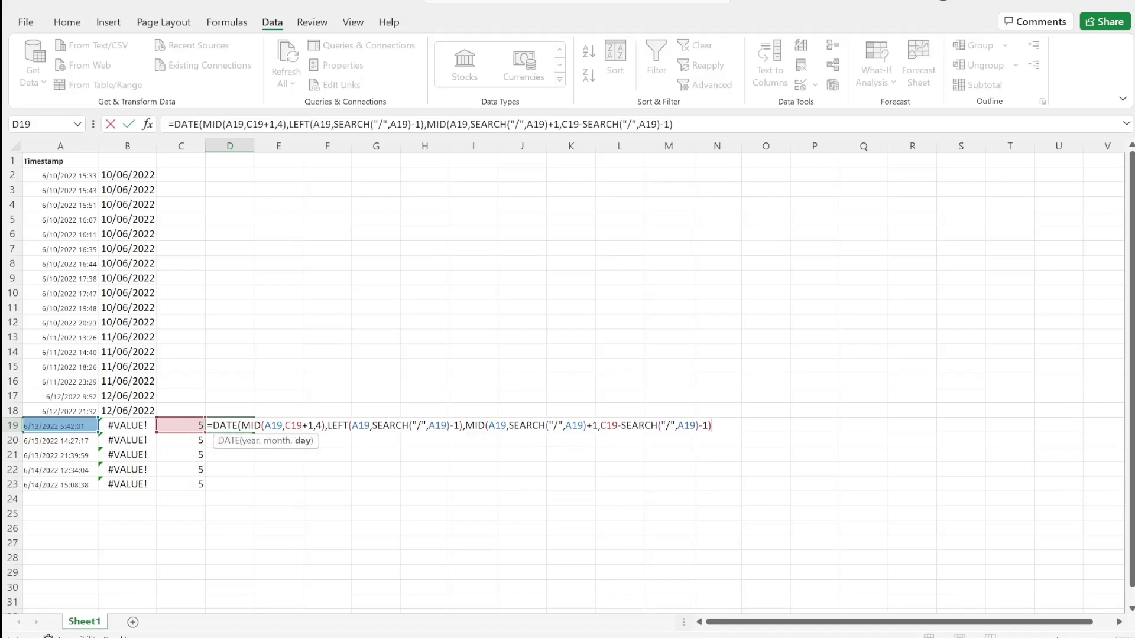
text())
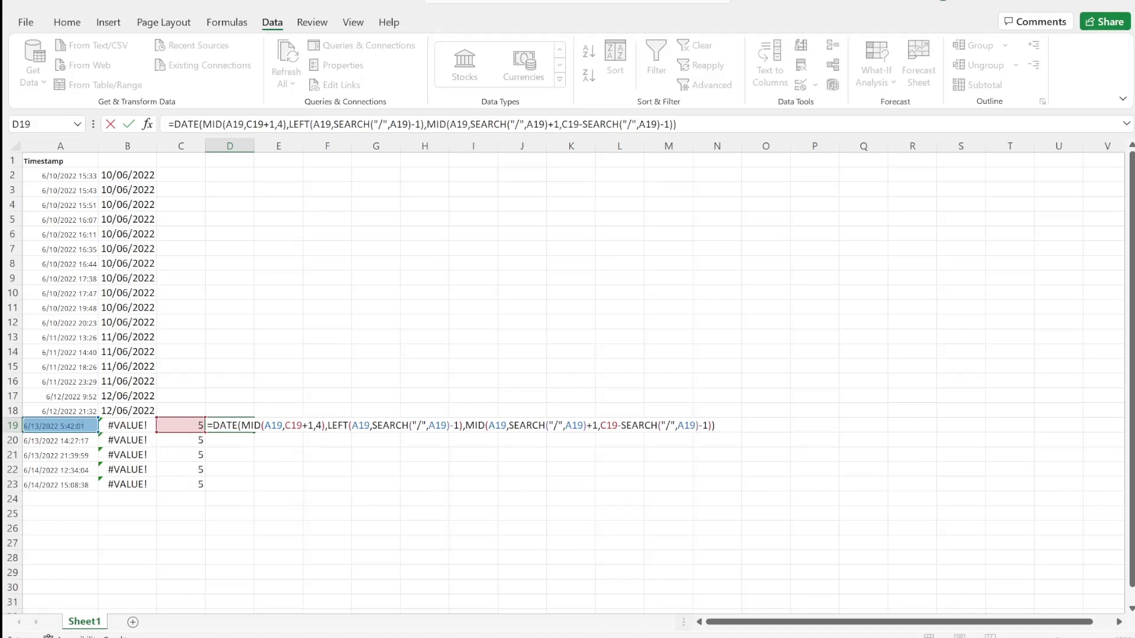
key(Return)
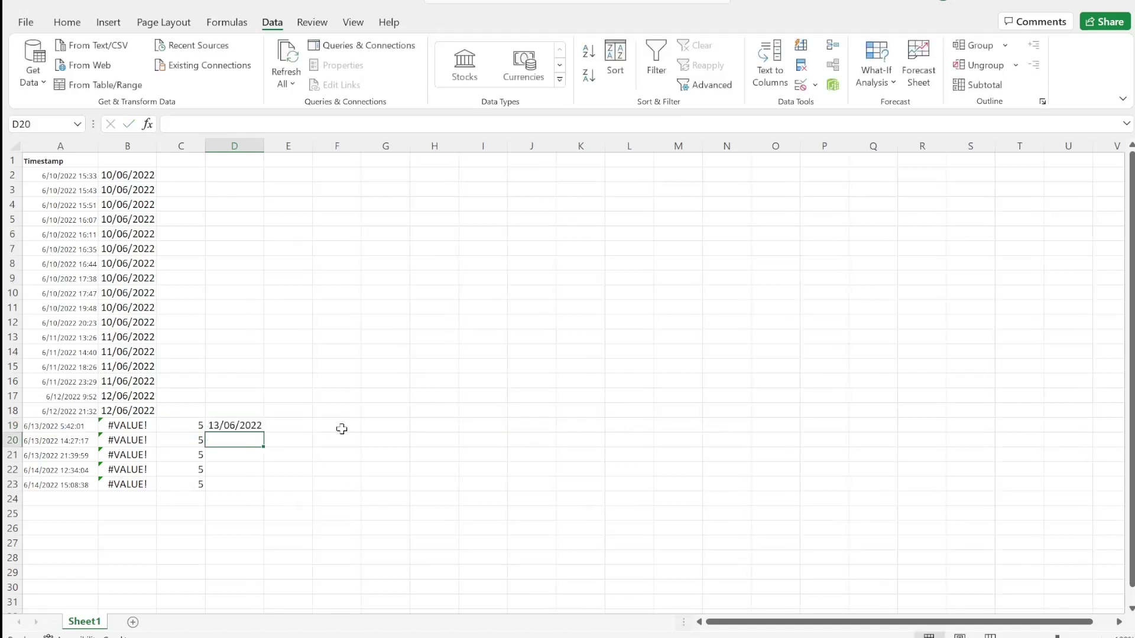
- Copy the second-slash SEARCH expression text from C19's formula, leaving C19 unchanged
click(238, 423)
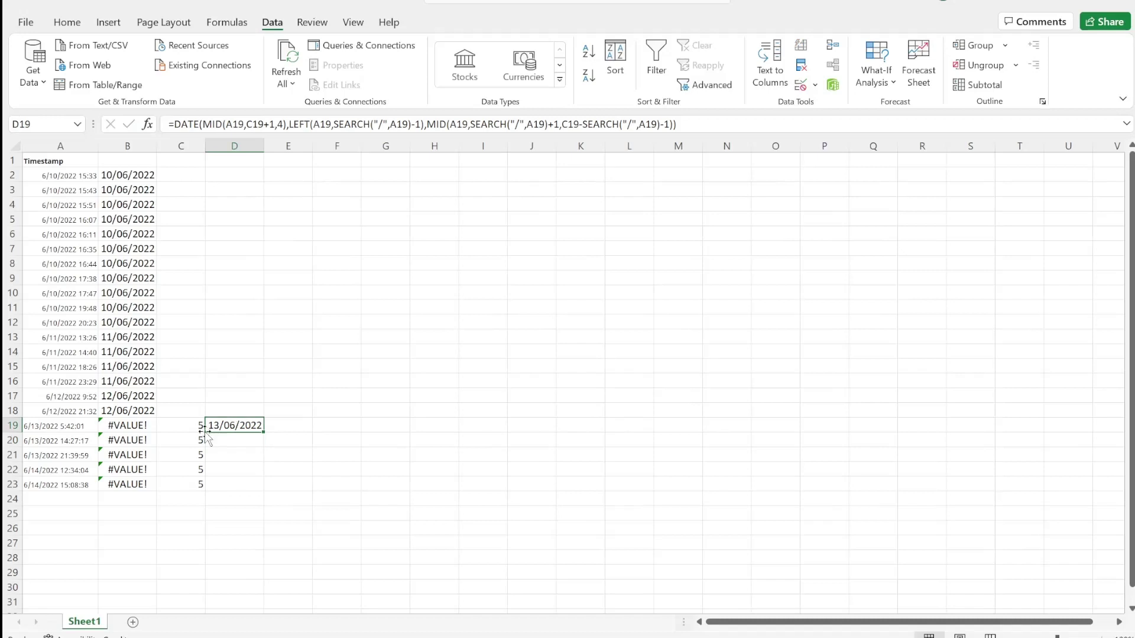
click(183, 425)
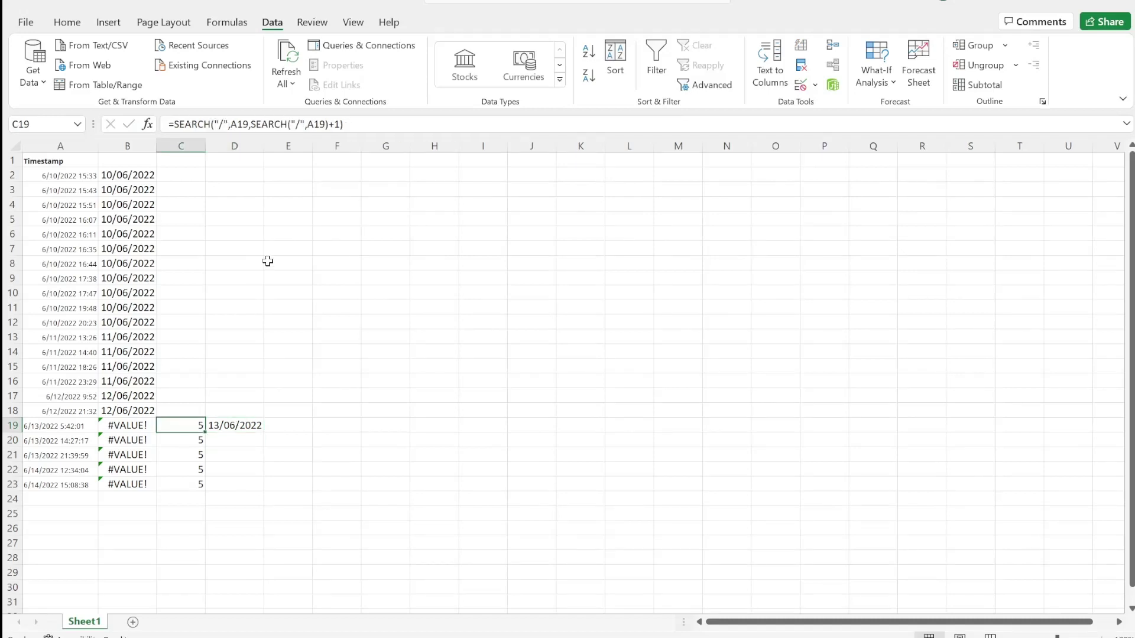
click(352, 127)
drag(351, 126, 174, 125)
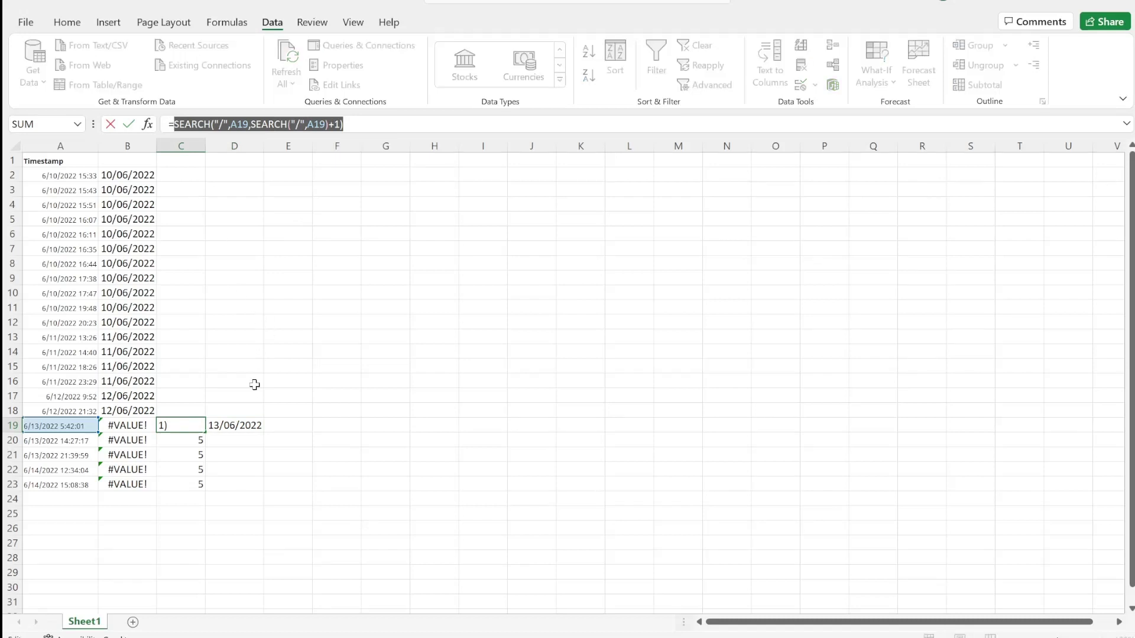
key(F9)
key(Escape)
- Replace both C19 references in D19's DATE formula with that SEARCH expression
click(242, 423)
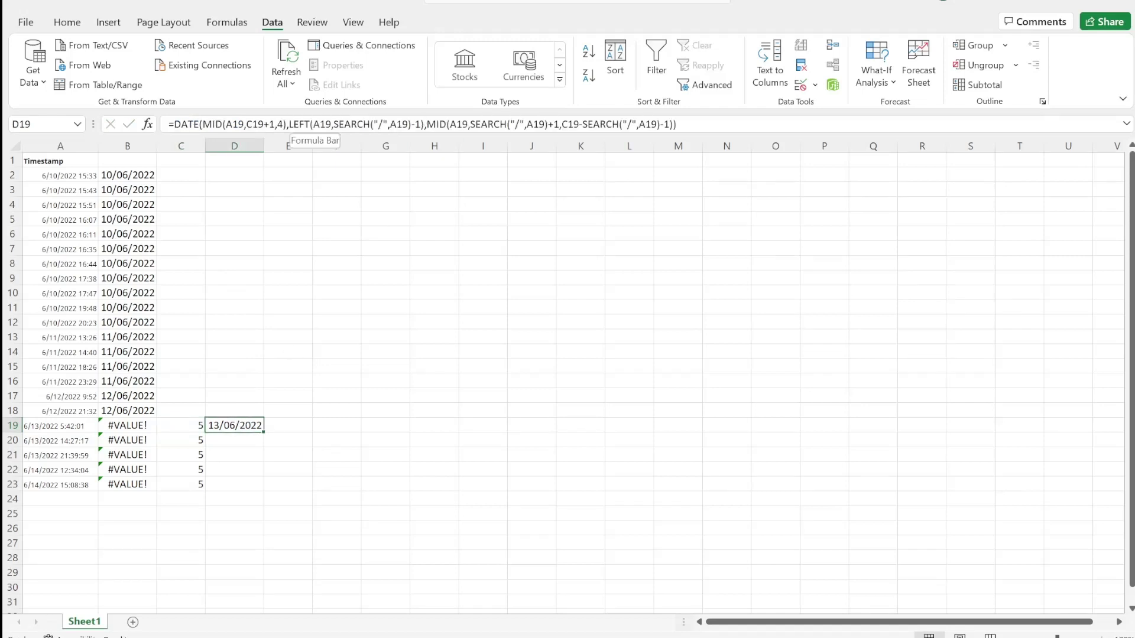
drag(264, 124, 246, 124)
key(ctrl+v)
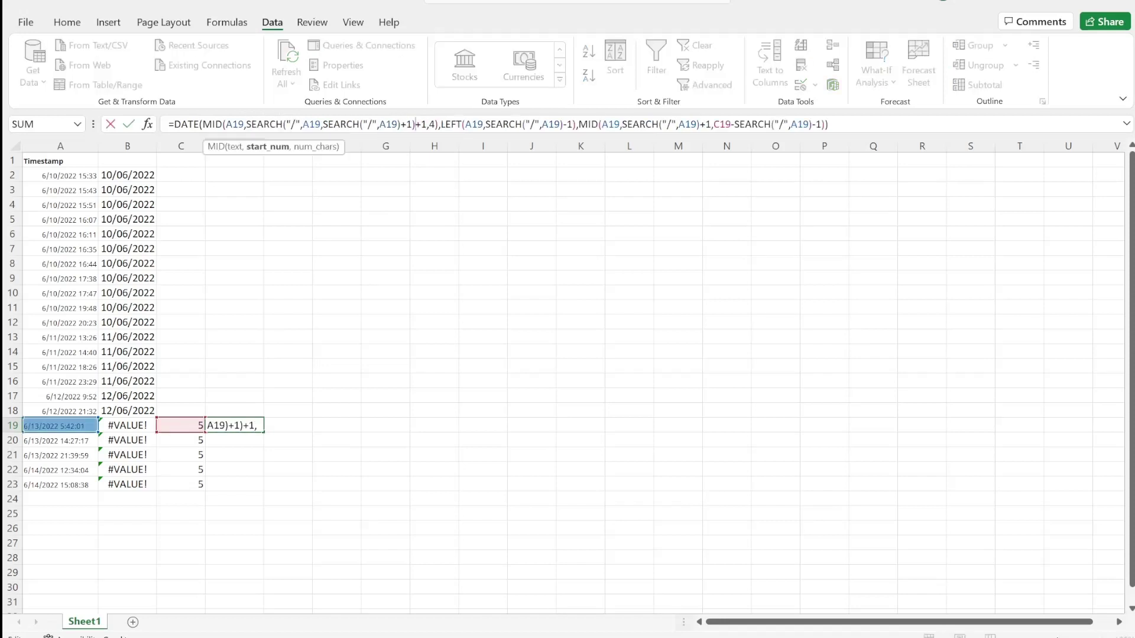
double_click(722, 125)
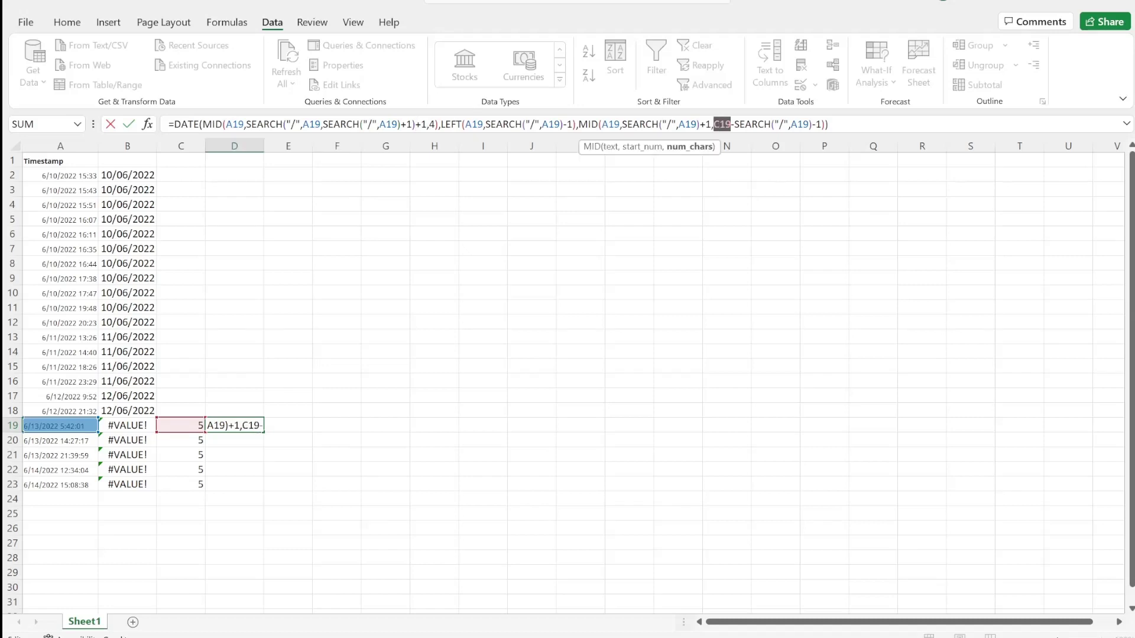
key(ctrl+v)
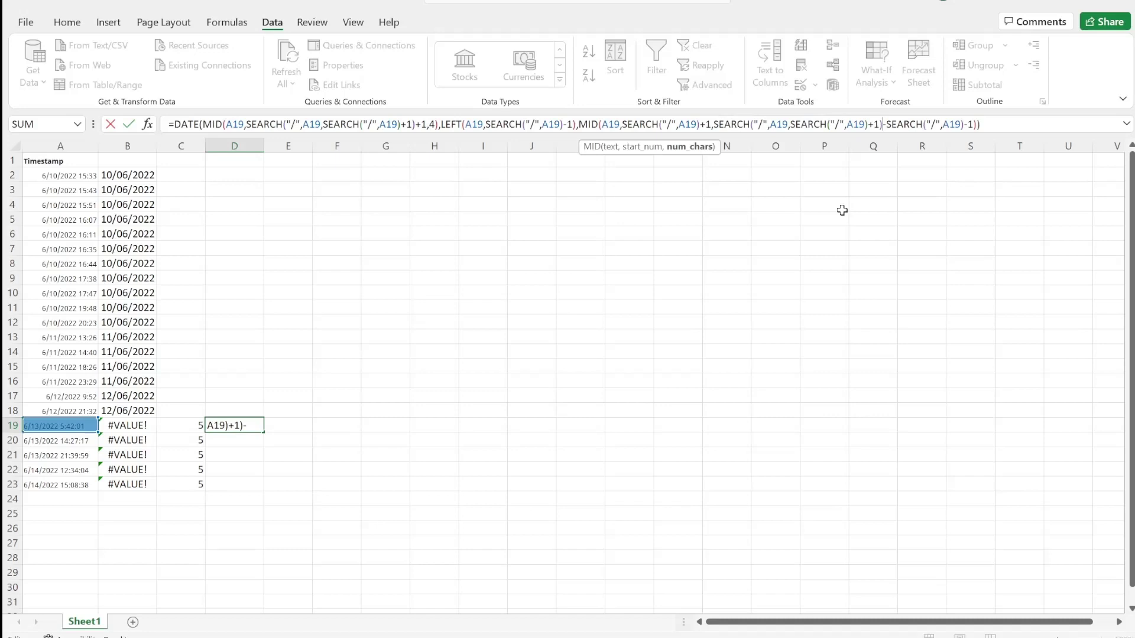
- Fill D19's formula through rows 2–23, delete helper column C, and check B2 and C21
click(257, 425)
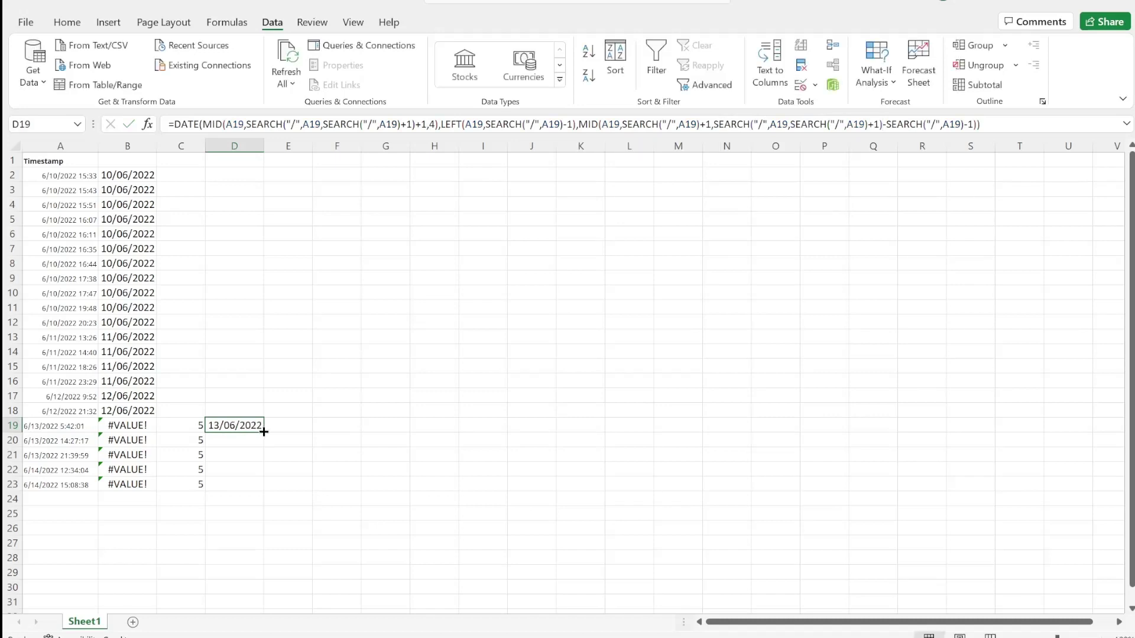
double_click(264, 432)
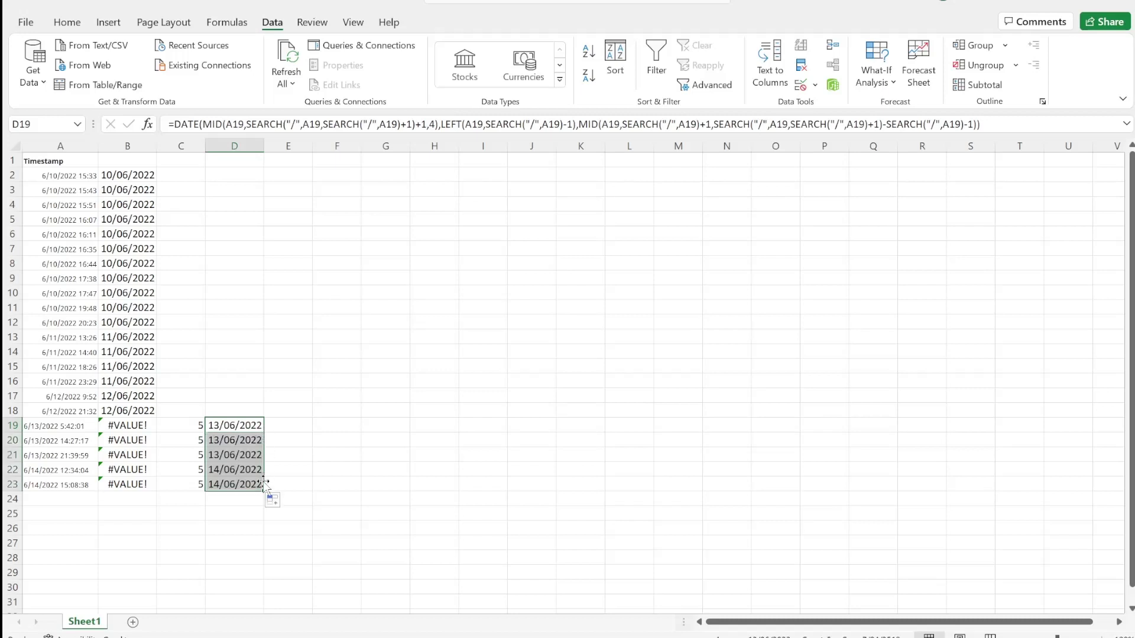
drag(263, 491, 240, 179)
click(240, 249)
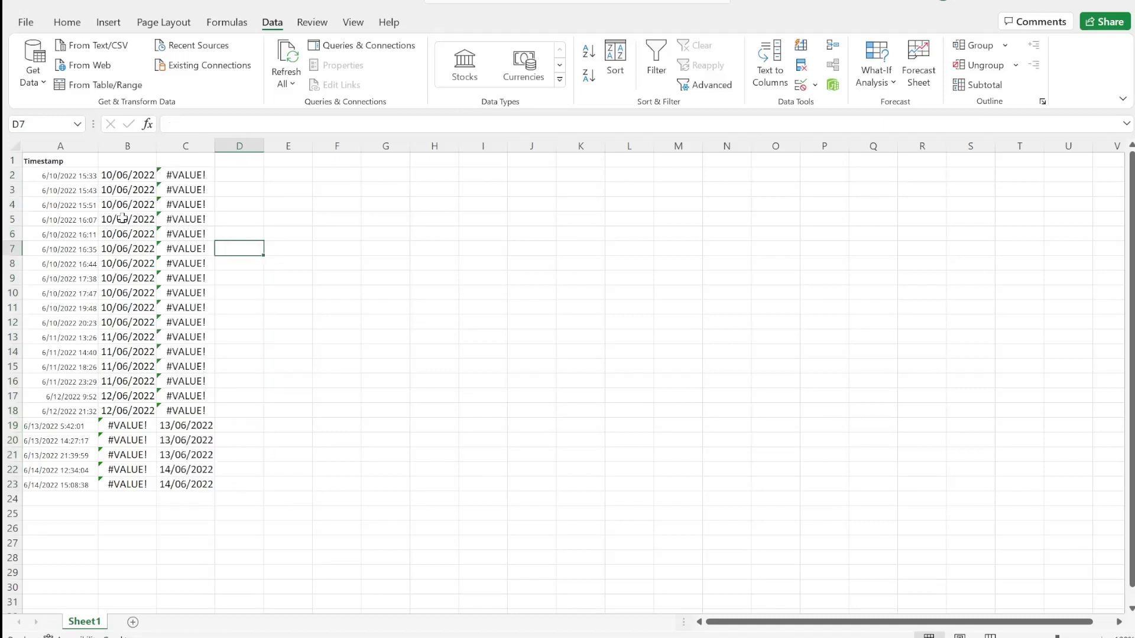
click(118, 175)
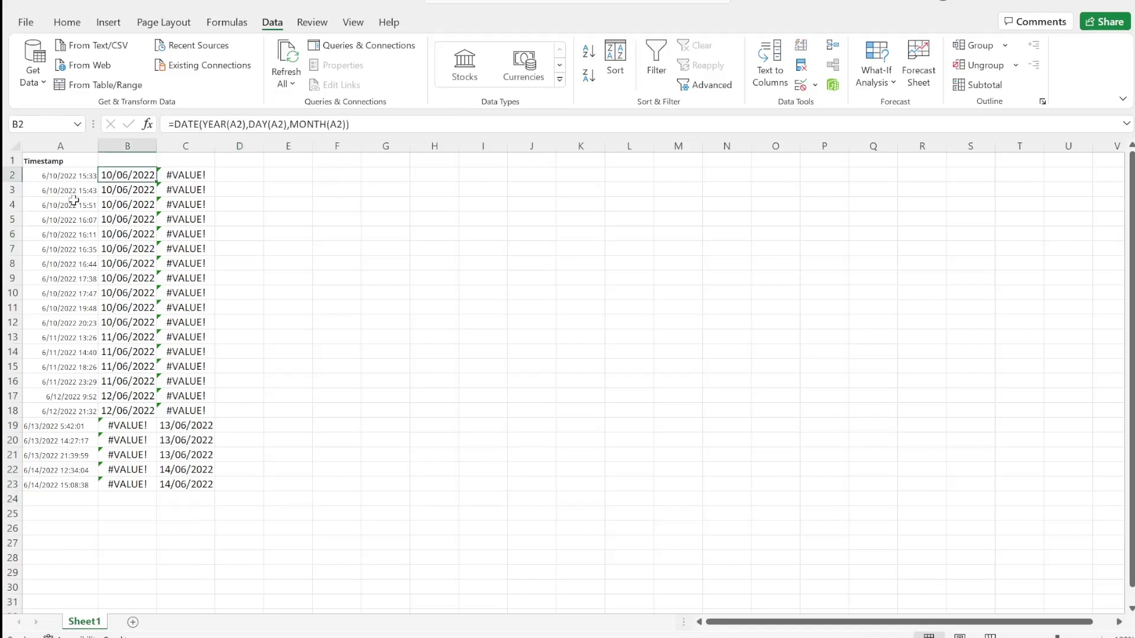
click(205, 454)
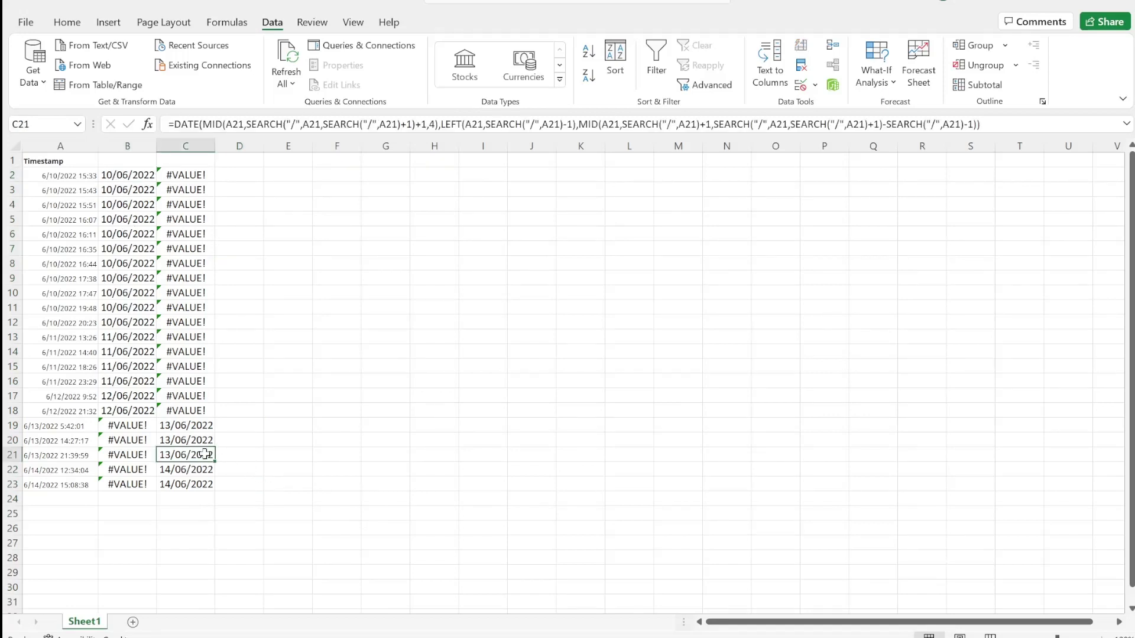
- Start a formula in D2 that references C2
click(237, 166)
click(237, 173)
text(=)
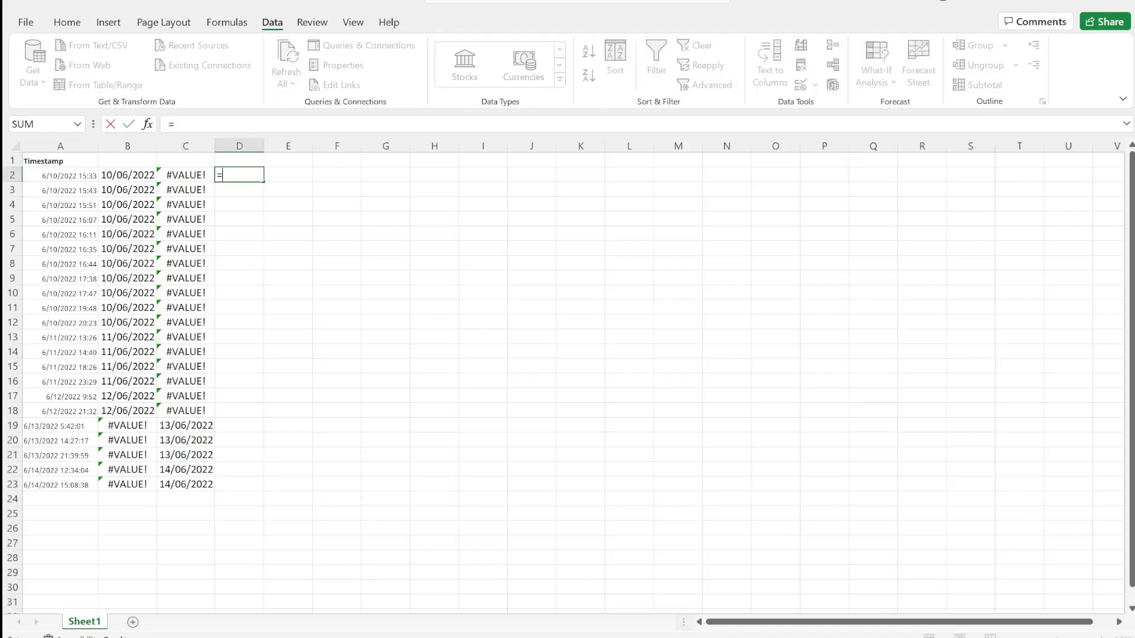
click(196, 173)
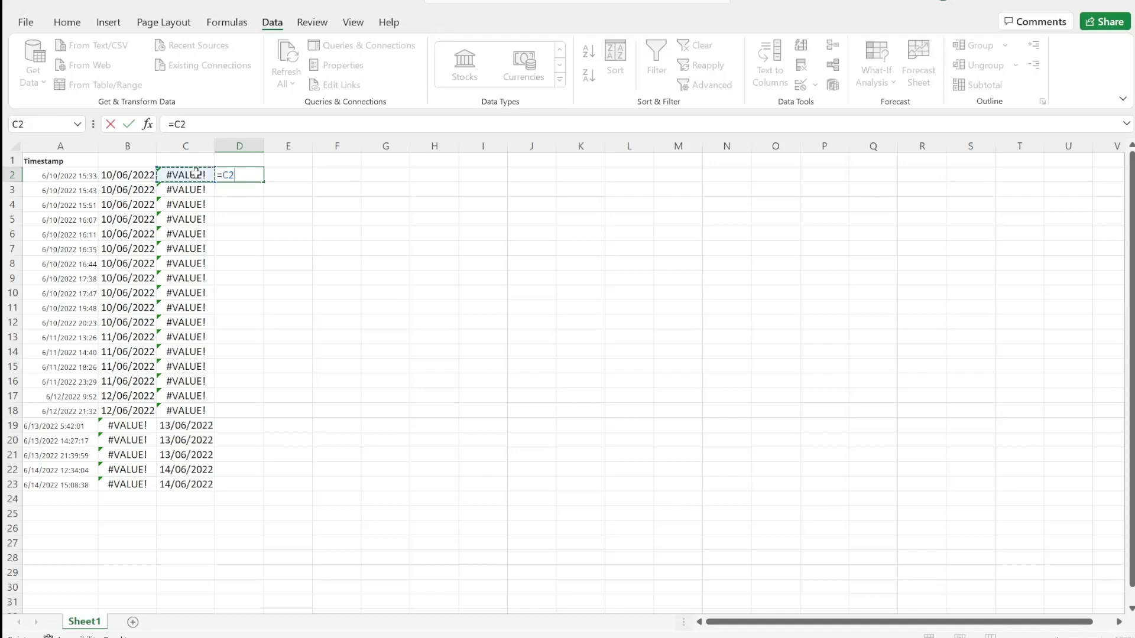
key(Left)
key(Right)
- Make D2's formula =IFERROR(C2,B2), with B2 as the fallback
click(220, 175)
text(if)
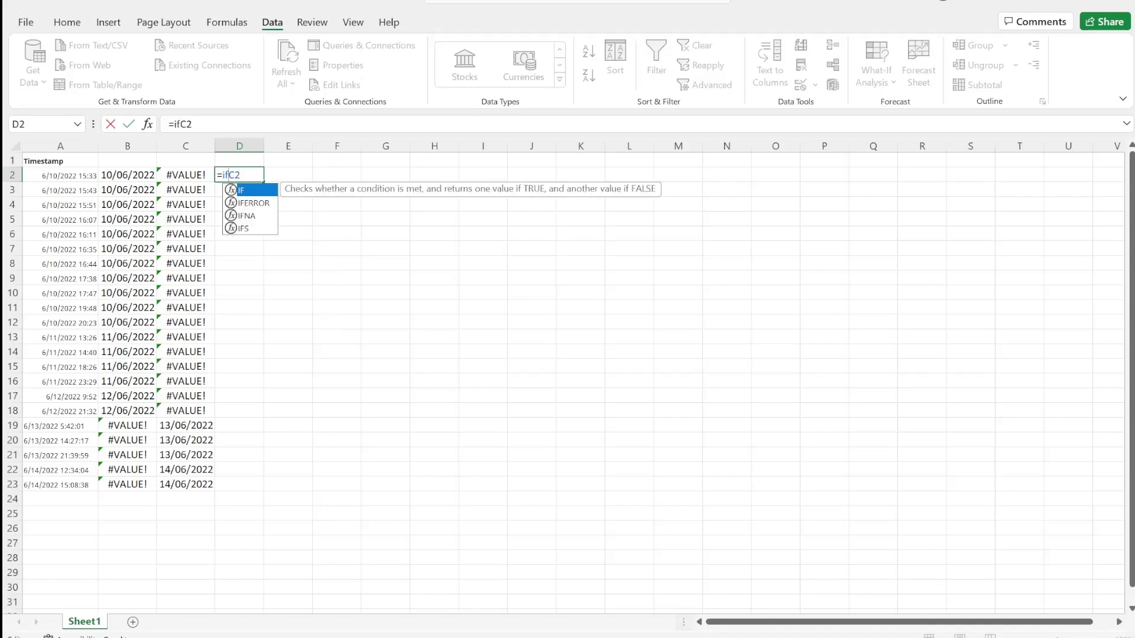
key(Down)
key(Tab)
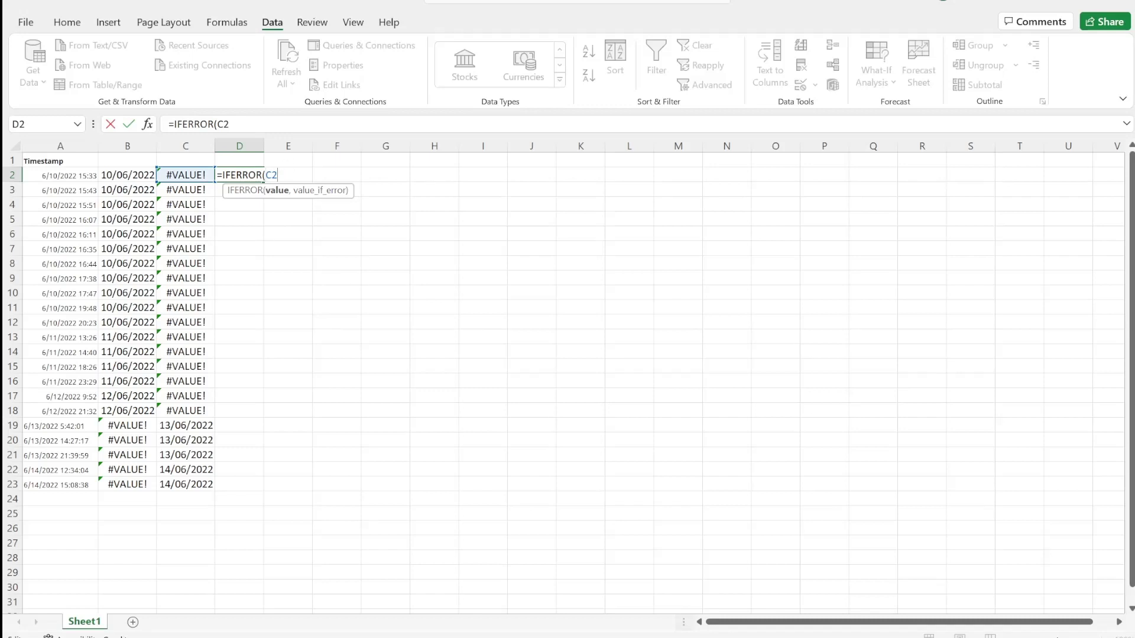
text(,)
click(141, 173)
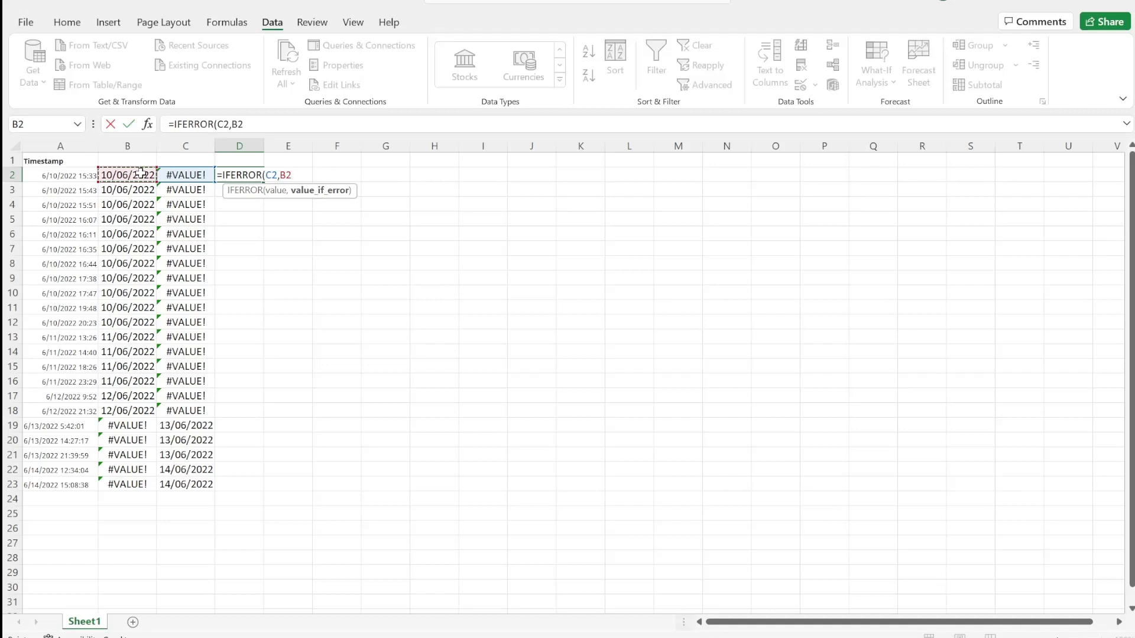
text())
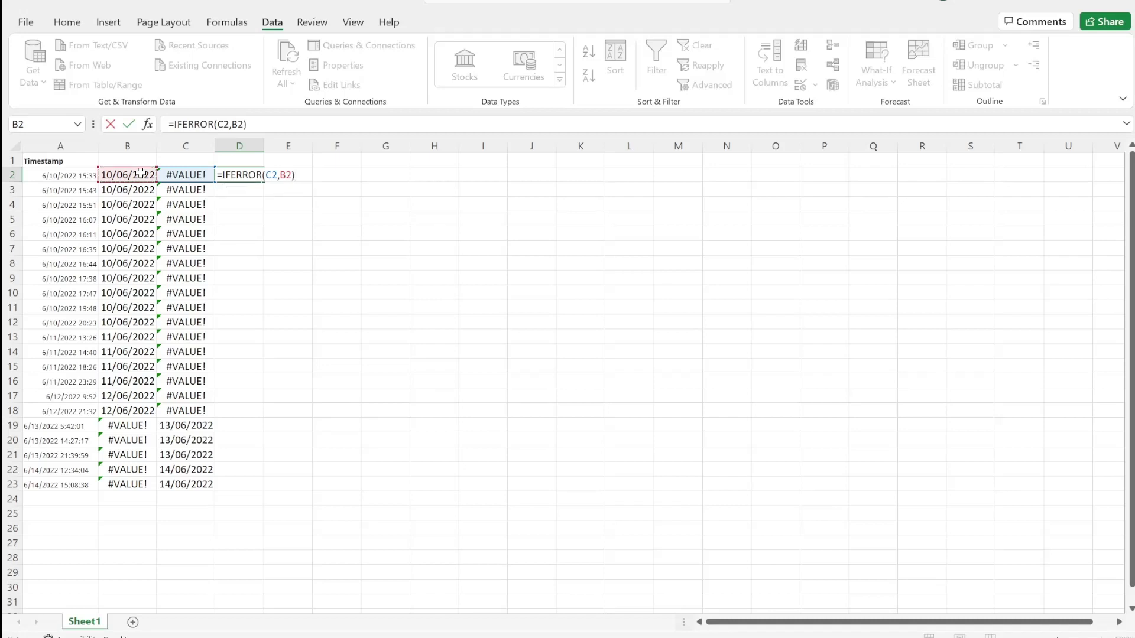
key(Return)
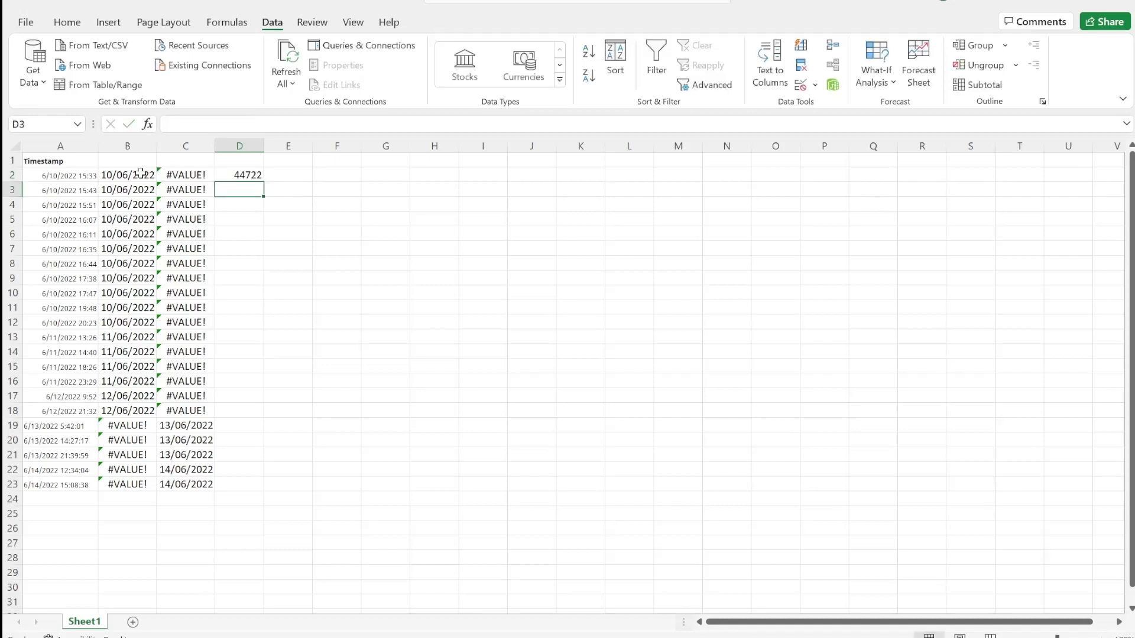
- Fill the D2 formula down to row 23 and format the results as Short Date
click(260, 176)
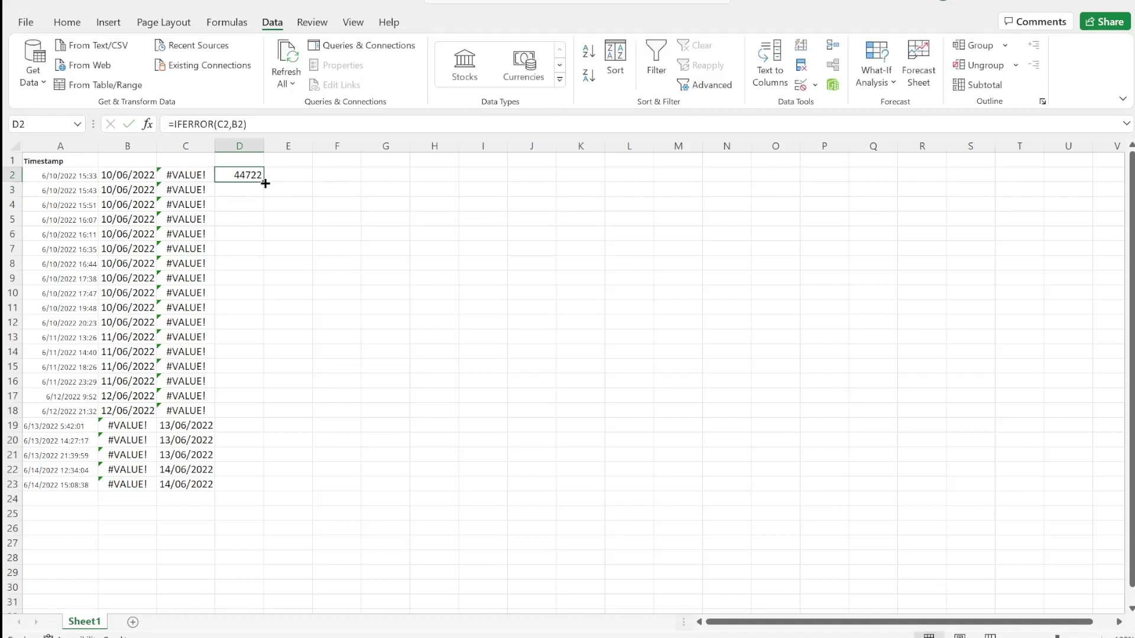
double_click(262, 181)
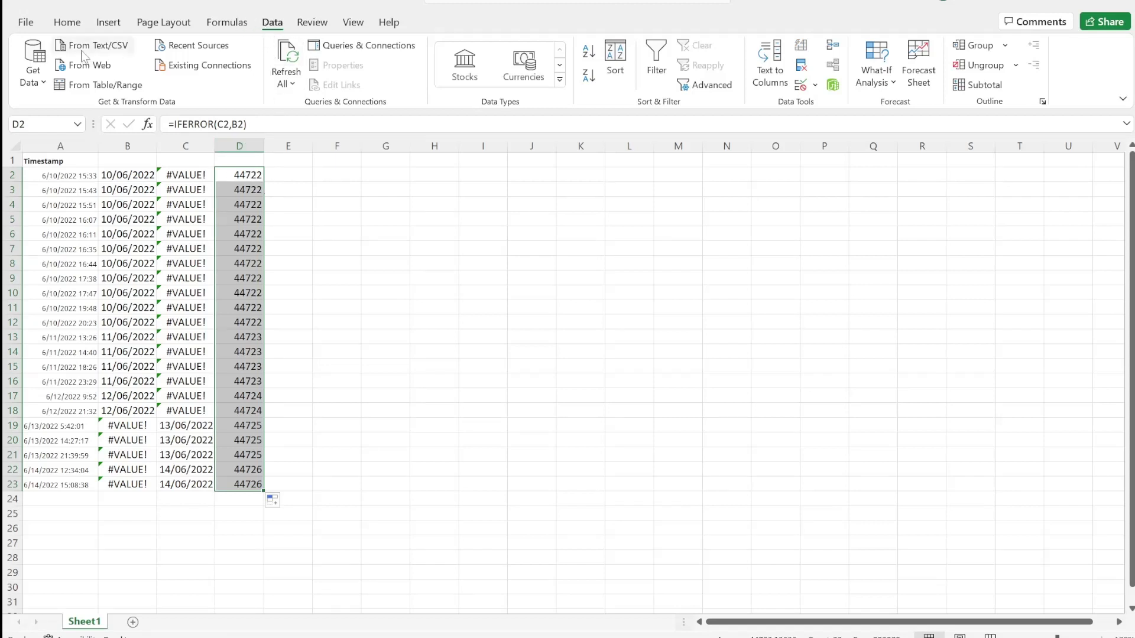
click(67, 25)
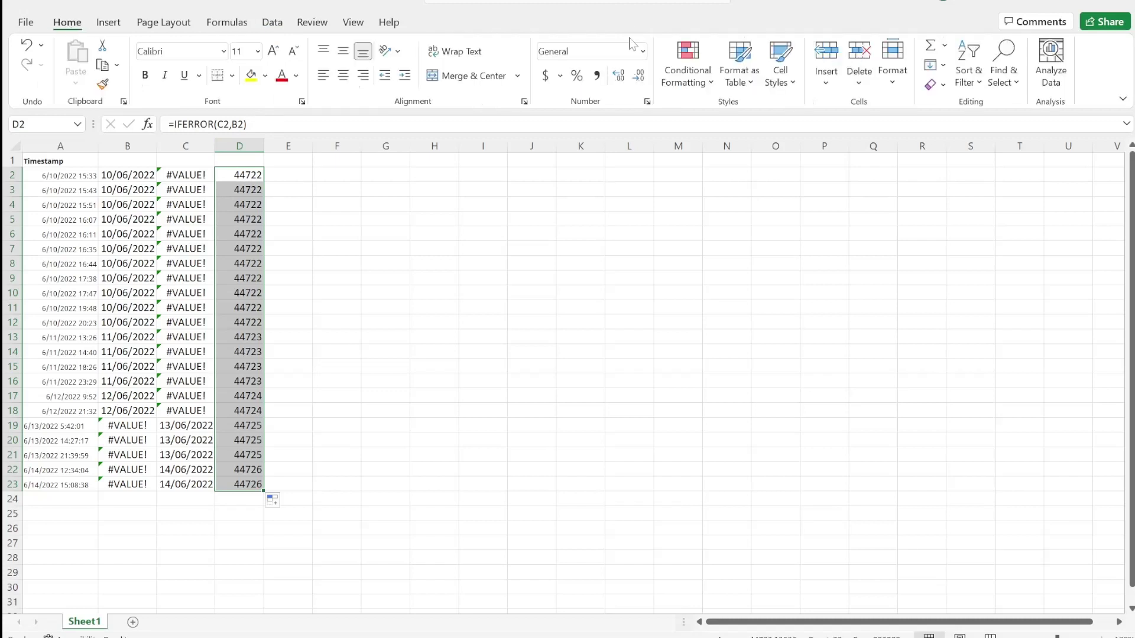
click(644, 52)
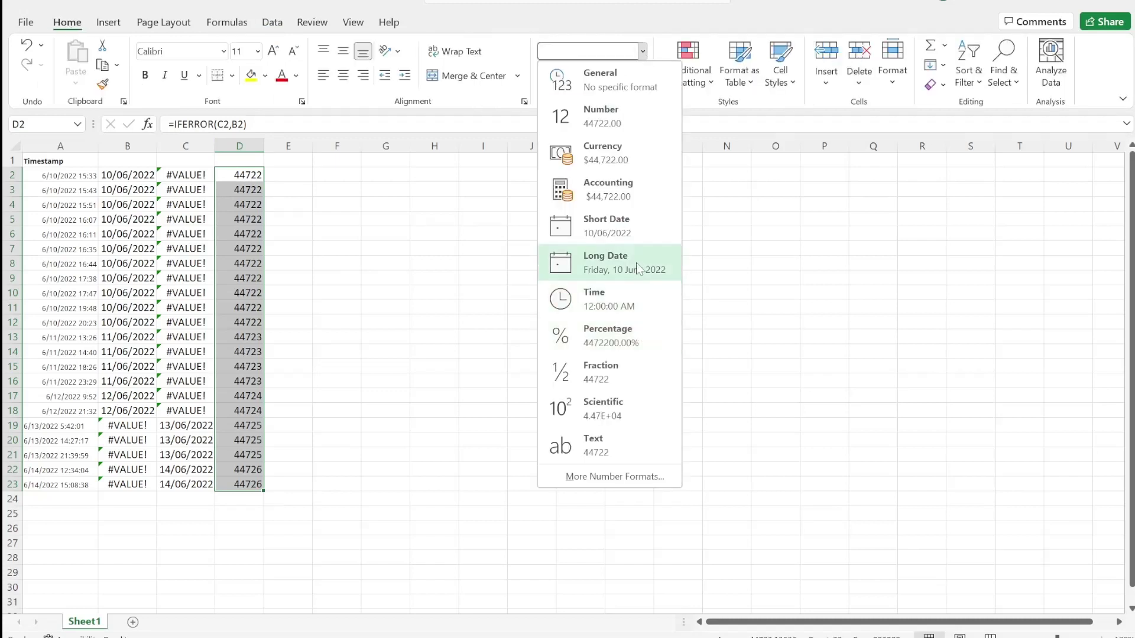
click(634, 221)
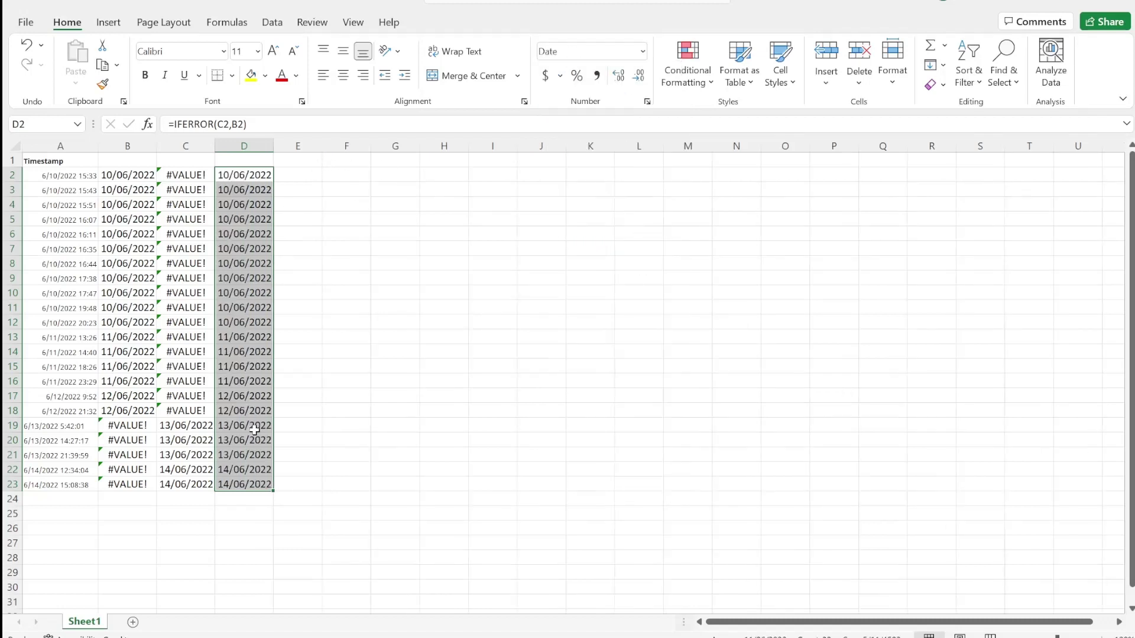
click(253, 470)
- Remove the stray '=' before the second DATE and commit D2's combined IFERROR(DATE…) formula
click(244, 175)
click(184, 124)
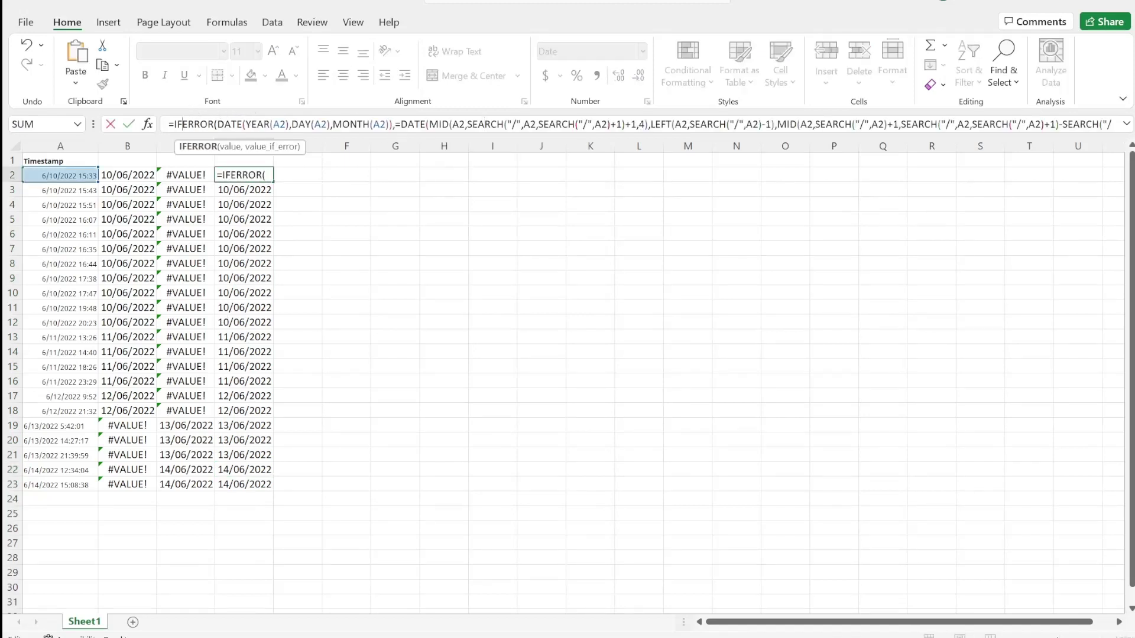
drag(415, 124, 491, 124)
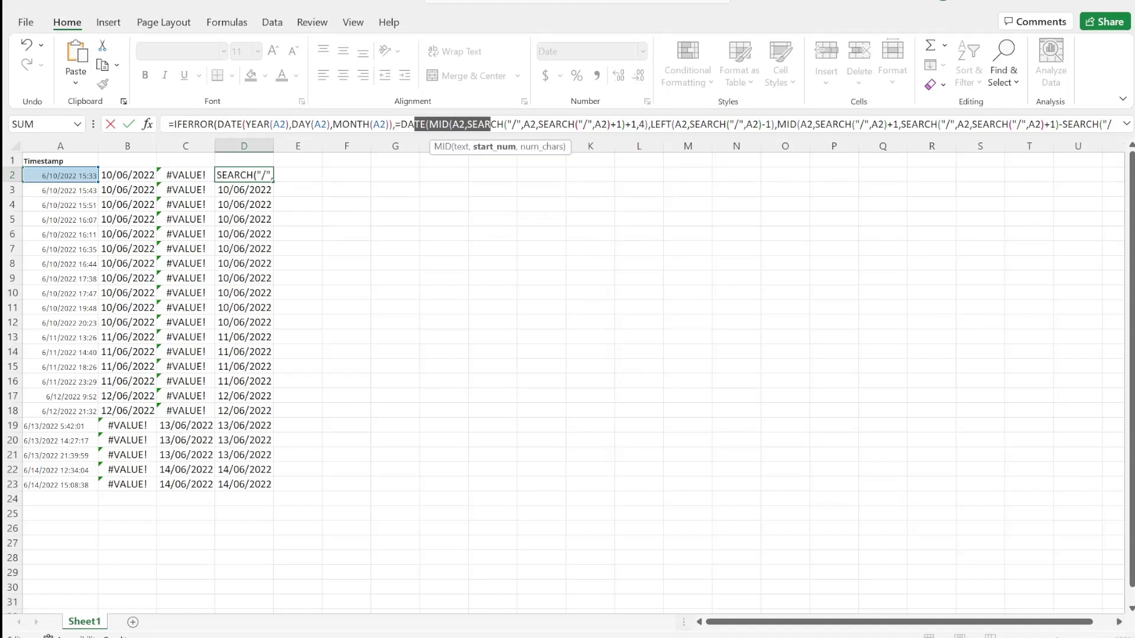
click(401, 124)
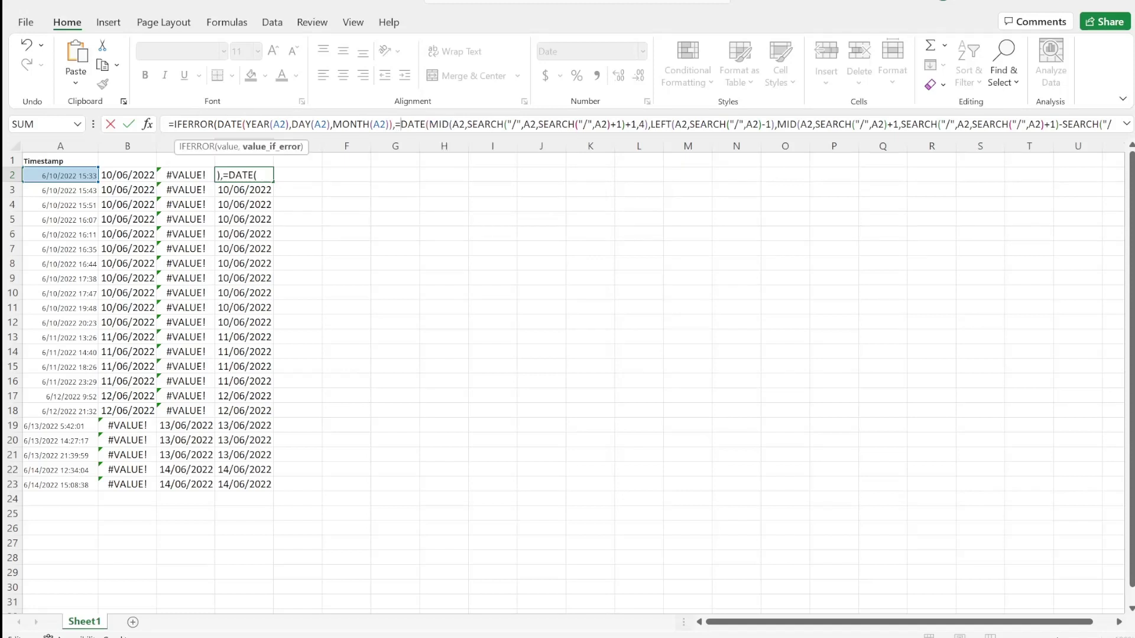
key(BackSpace)
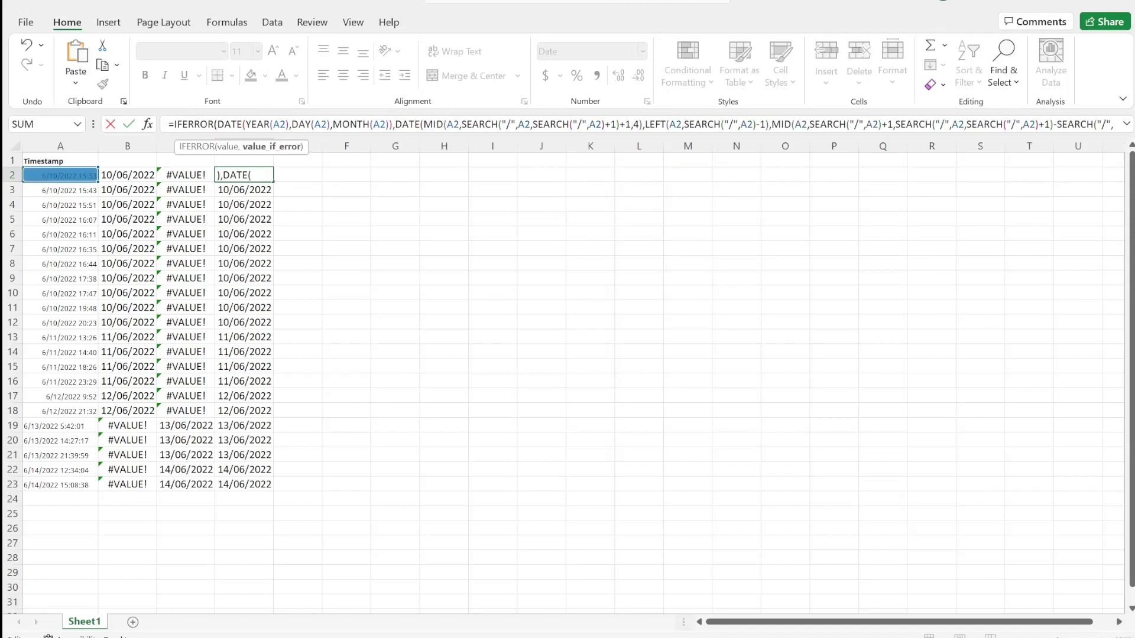
key(Right)
key(Right)
key(Right)
key(Right)
key(Right)
key(Right)
key(Right)
key(Right)
key(Right)
key(Right)
key(Right)
key(Right)
key(Right)
key(Right)
key(Right)
key(Right)
key(Right)
key(Right)
key(Right)
key(Right)
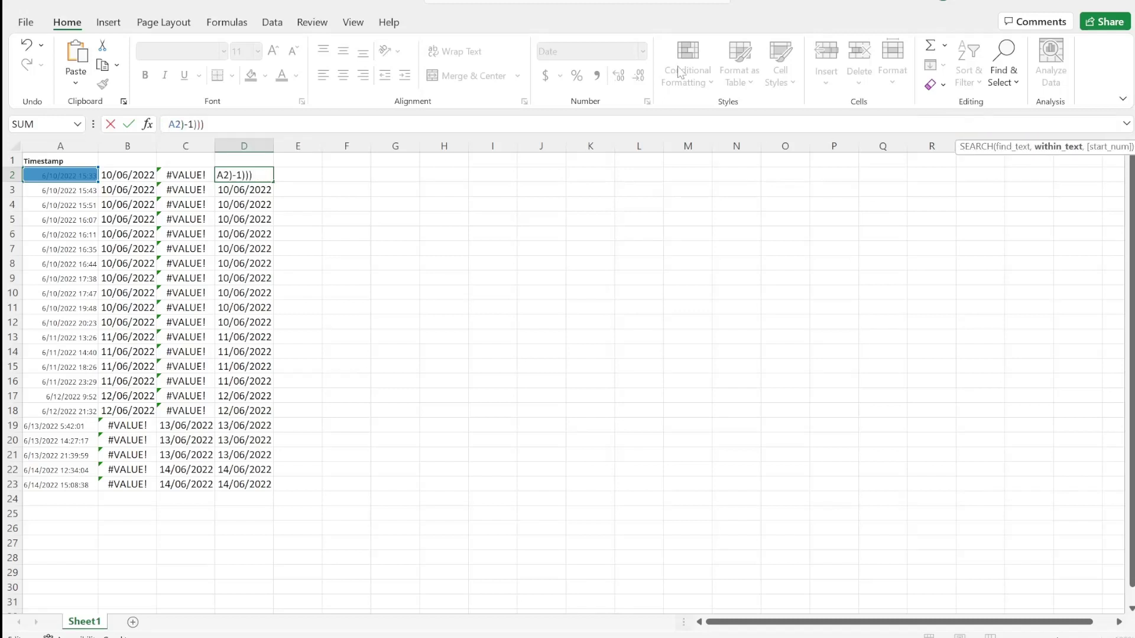
key(Return)
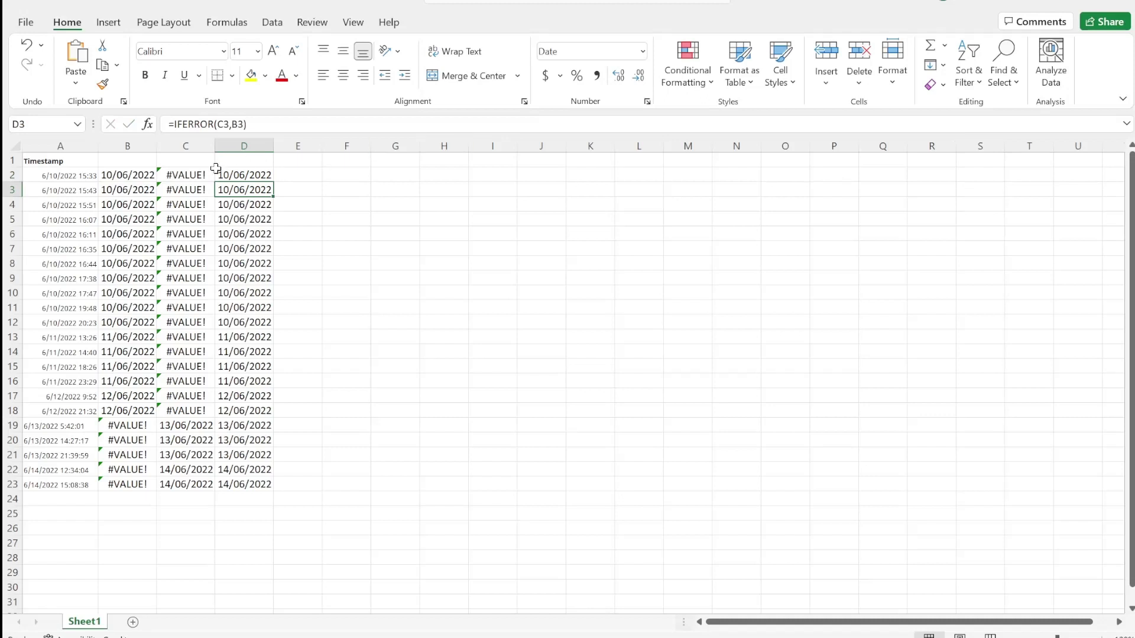
- Copy the combined D2 formula down to row 23 and check it in D8
click(242, 175)
double_click(272, 182)
click(236, 257)
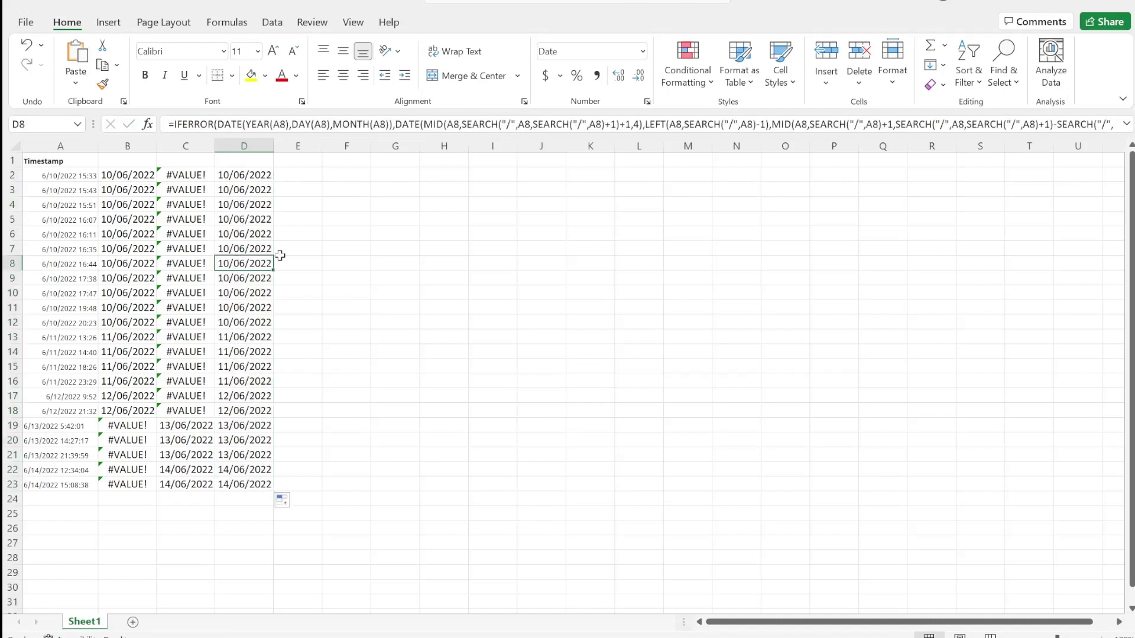